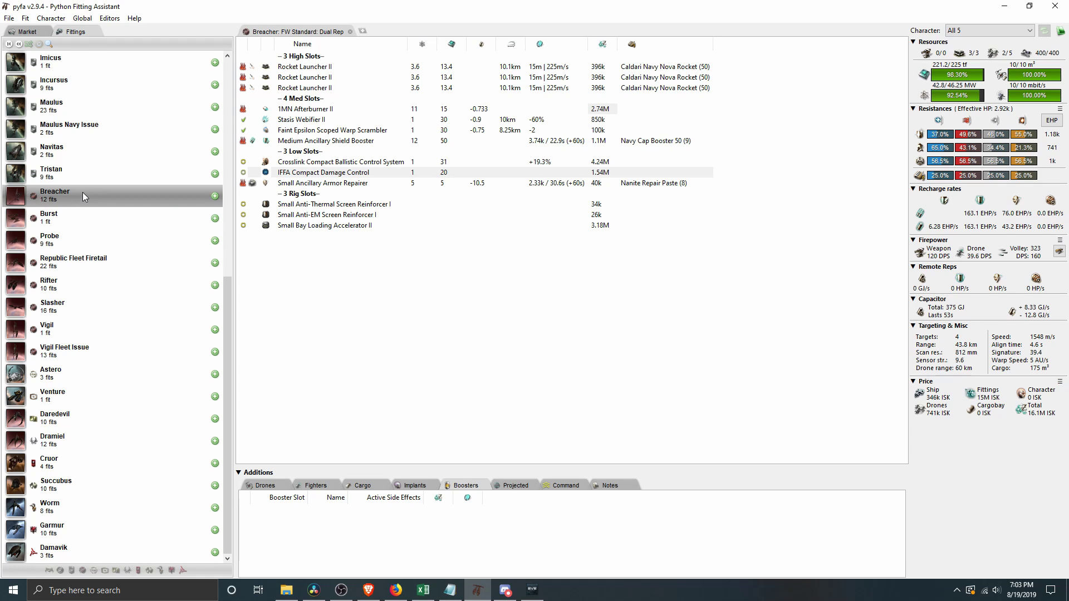
# Step: Open the Rifter's saved fit named FW Standard: 200 MM Plate from the list of frigate fittings
pyautogui.moveTo(68, 284)
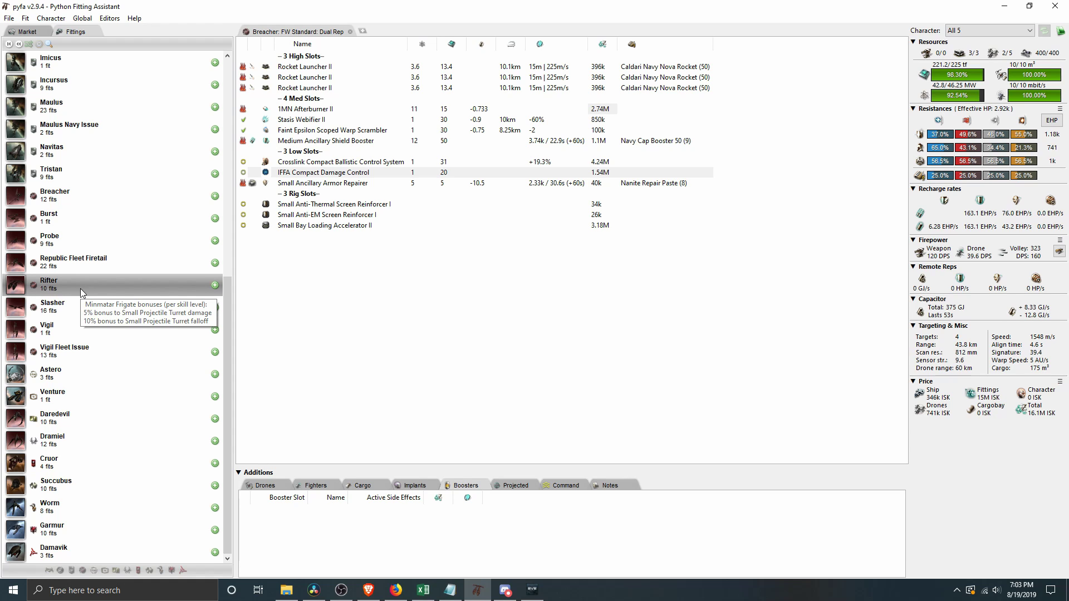
pyautogui.click(81, 288)
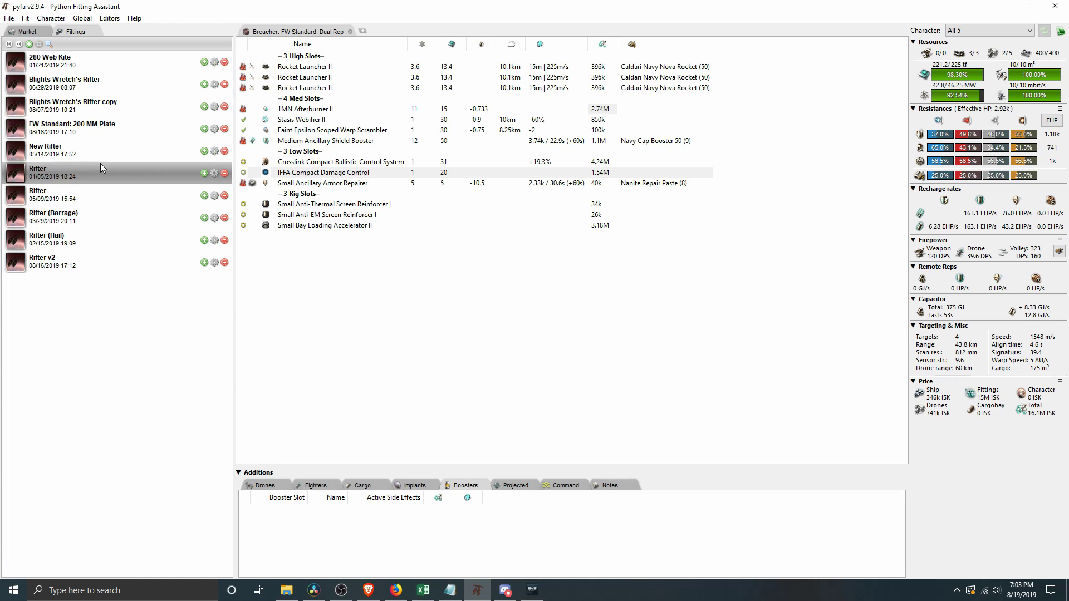
pyautogui.click(85, 125)
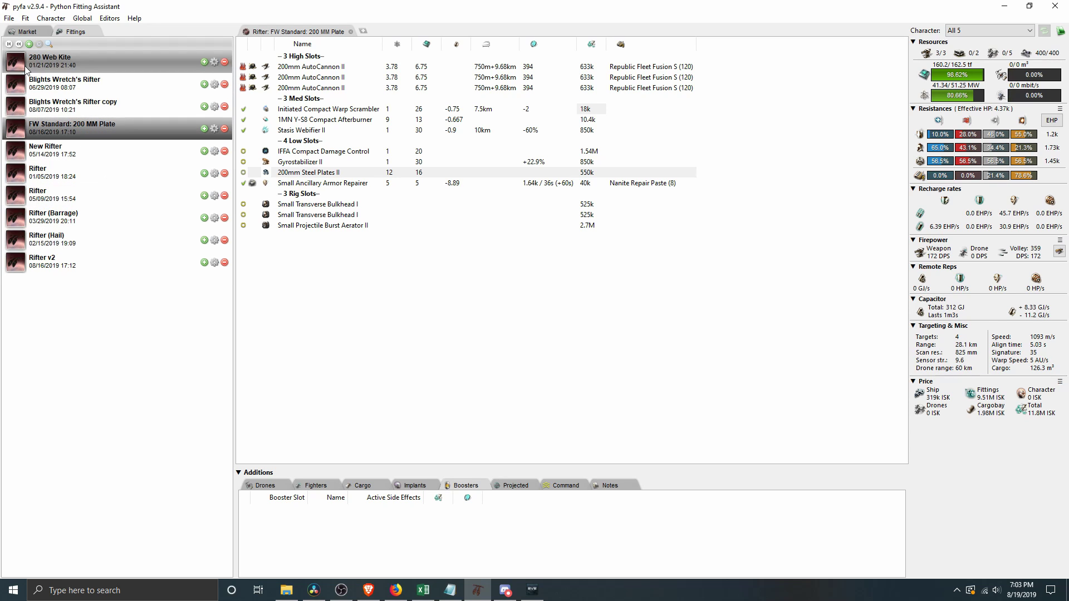
# Step: Return to the frigate list and open the Breacher's saved fit named FW Standard: Dual Rep
pyautogui.click(19, 44)
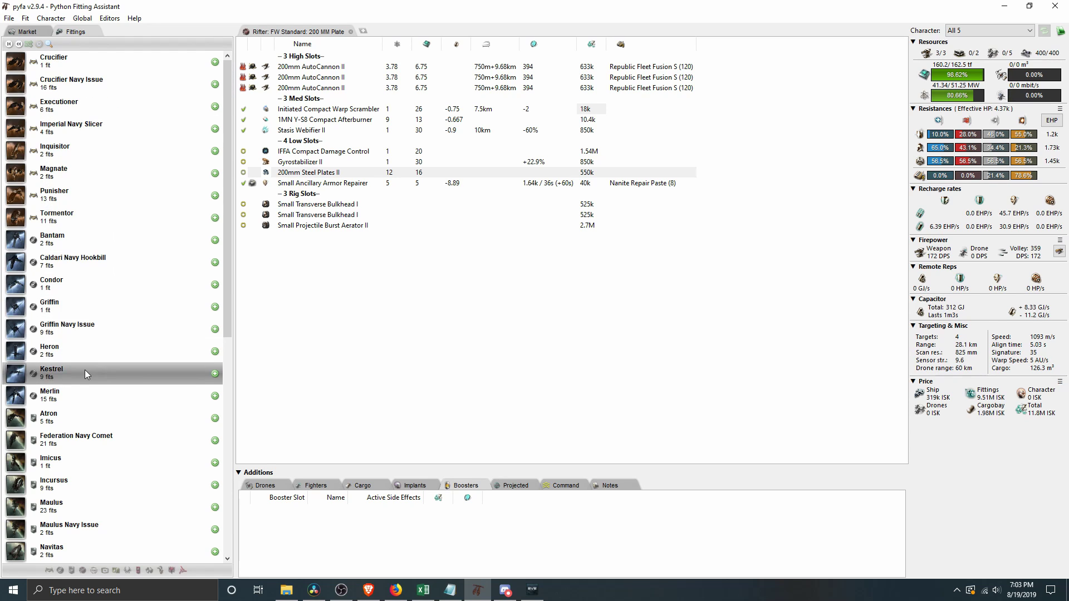
pyautogui.click(65, 323)
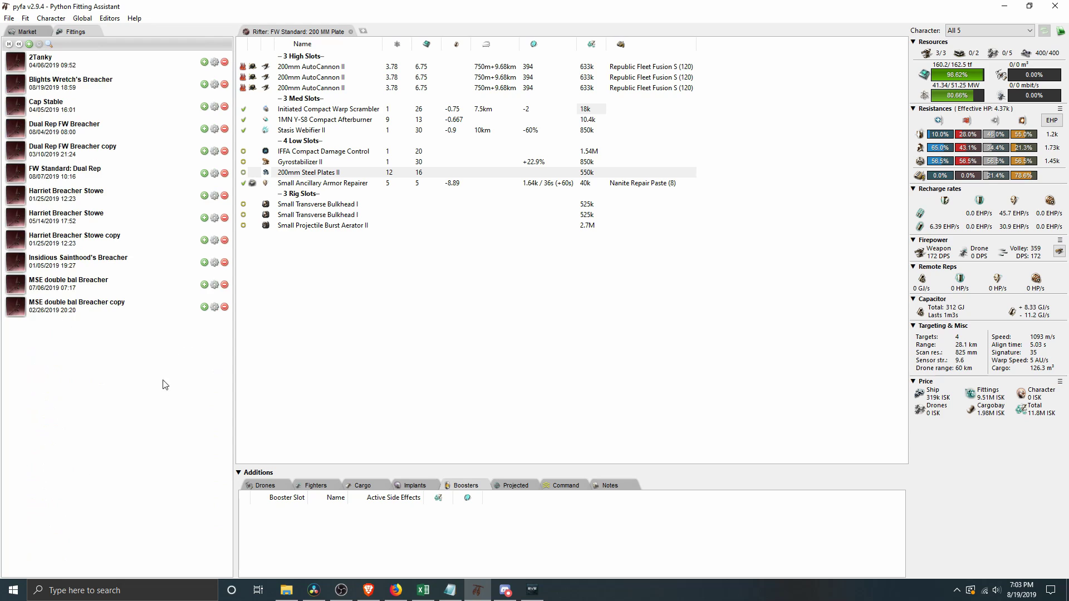
pyautogui.click(78, 173)
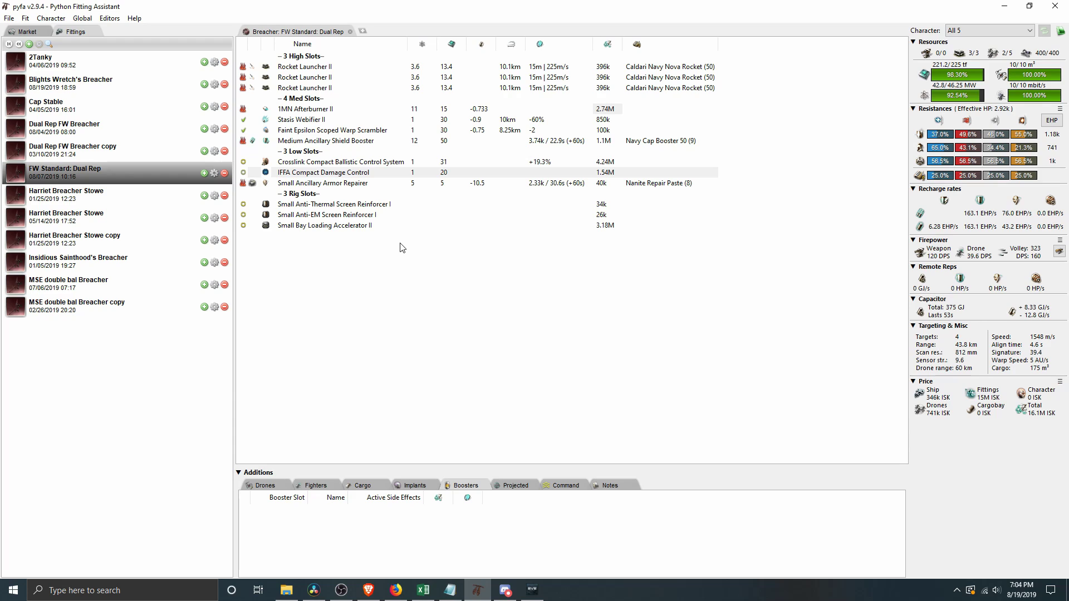
# Step: Remove the Small Ancillary Armor Repairer from its low slot, search the market for "saar" and fit the same module again
pyautogui.doubleClick(316, 184)
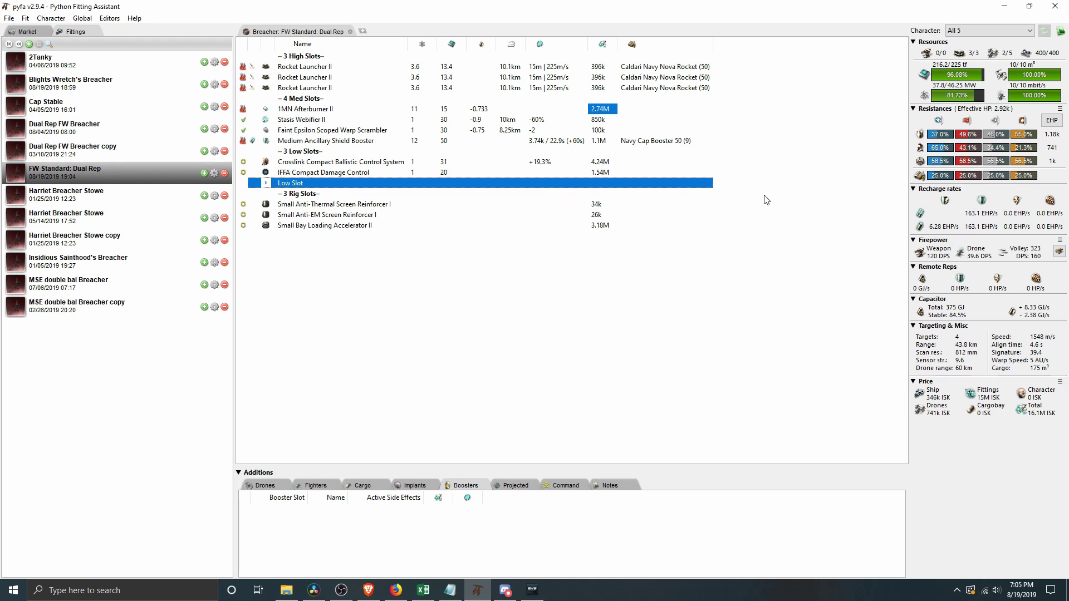
pyautogui.click(27, 32)
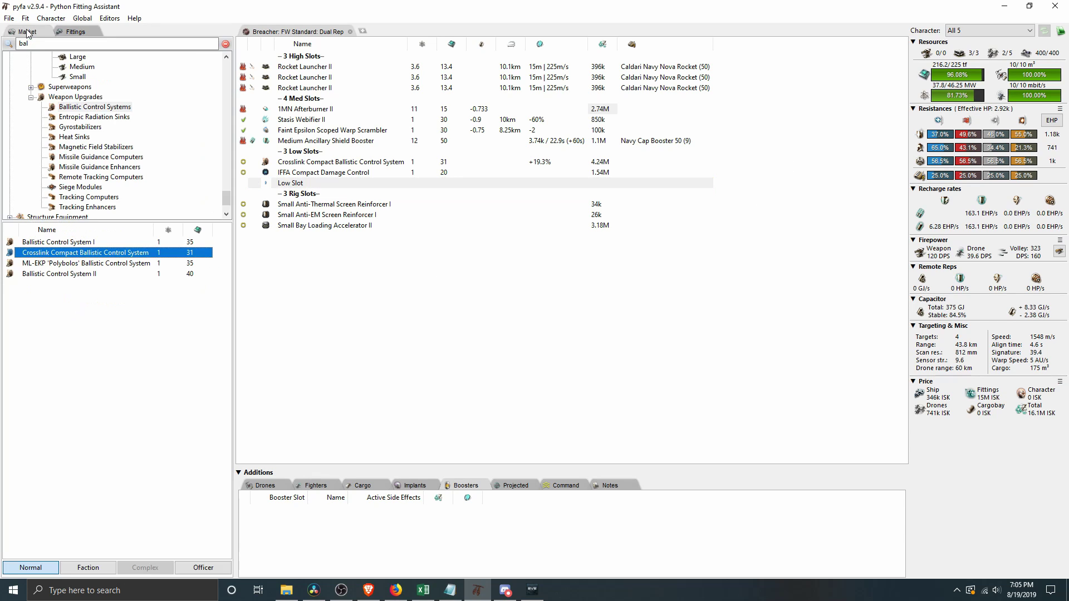
pyautogui.doubleClick(50, 42)
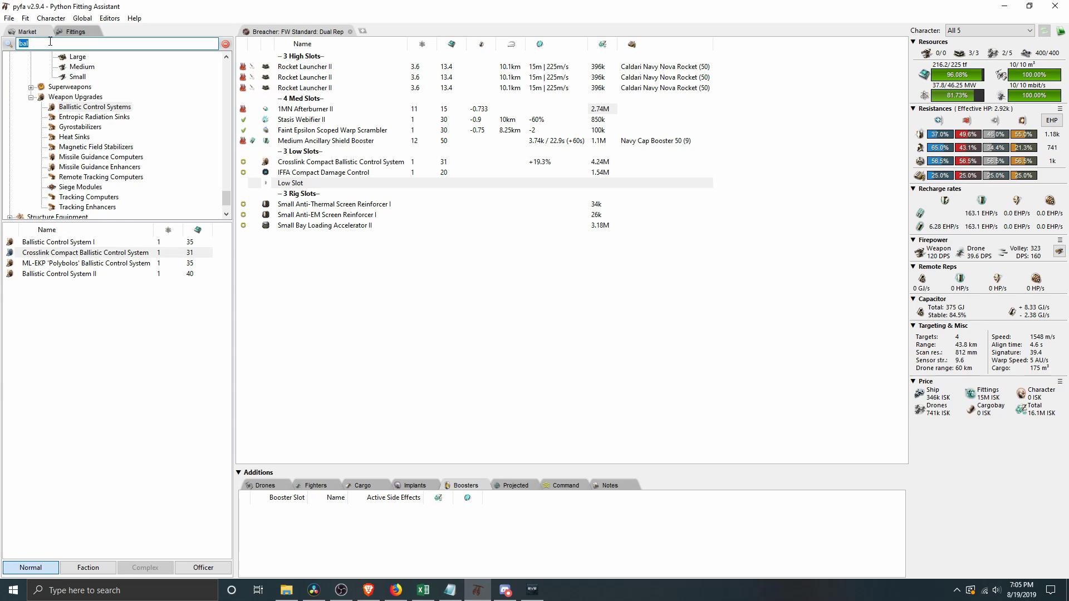
pyautogui.write('saar')
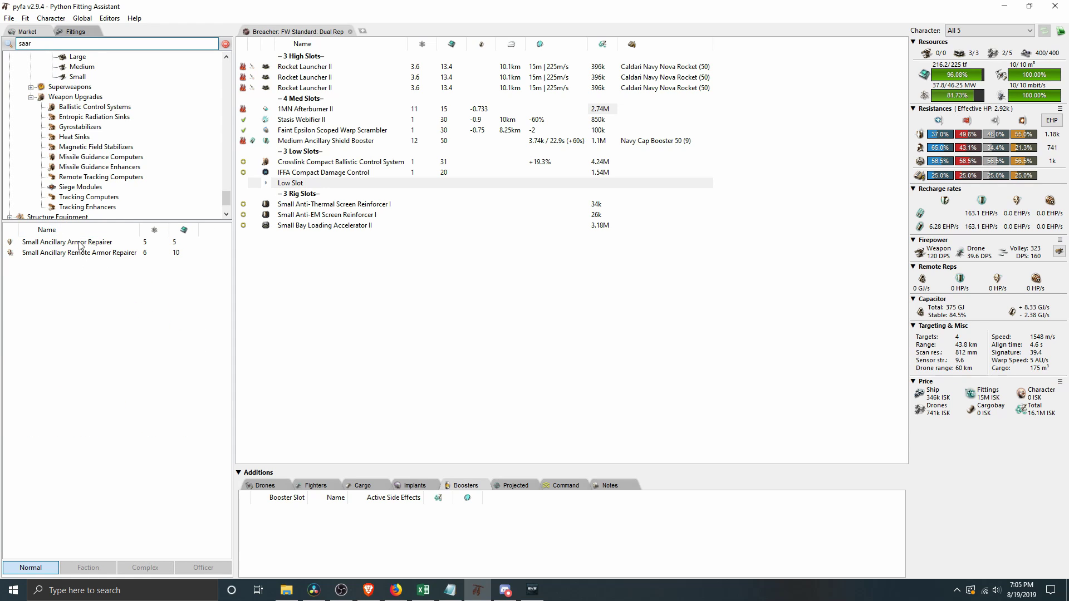
pyautogui.doubleClick(80, 246)
# Step: Set the Small Ancillary Armor Repairer to overheated and load it with Nanite Repair Paste
pyautogui.rightClick(315, 184)
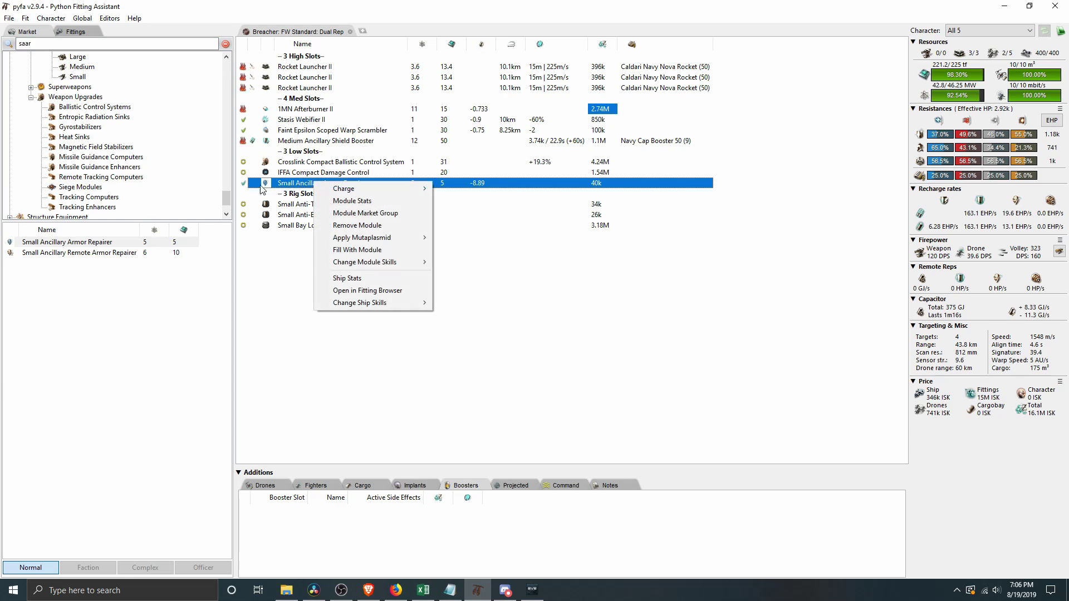
pyautogui.click(244, 184)
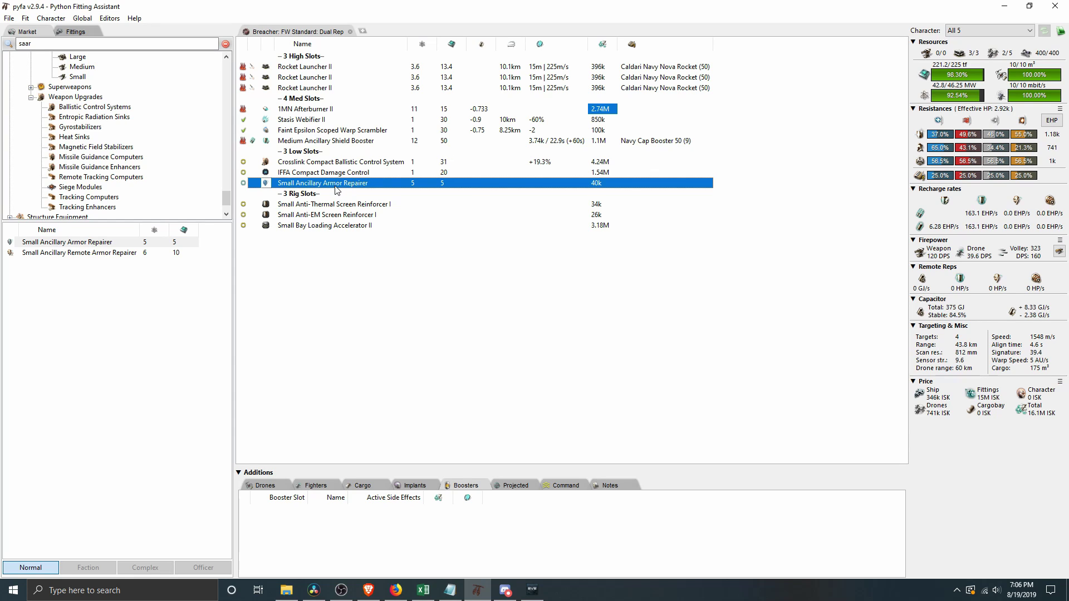
pyautogui.click(243, 183)
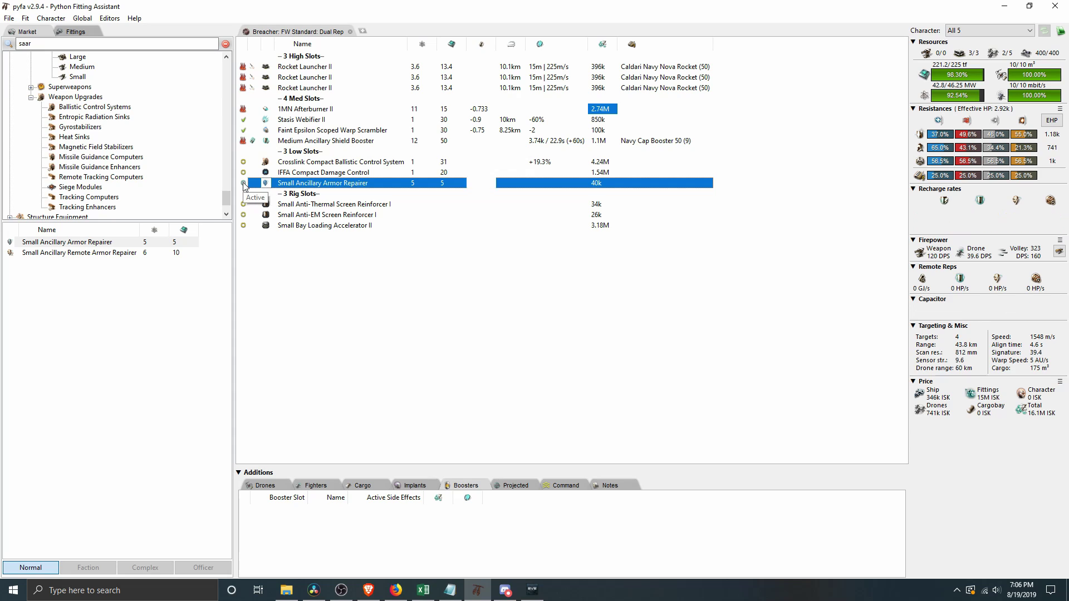
pyautogui.rightClick(320, 187)
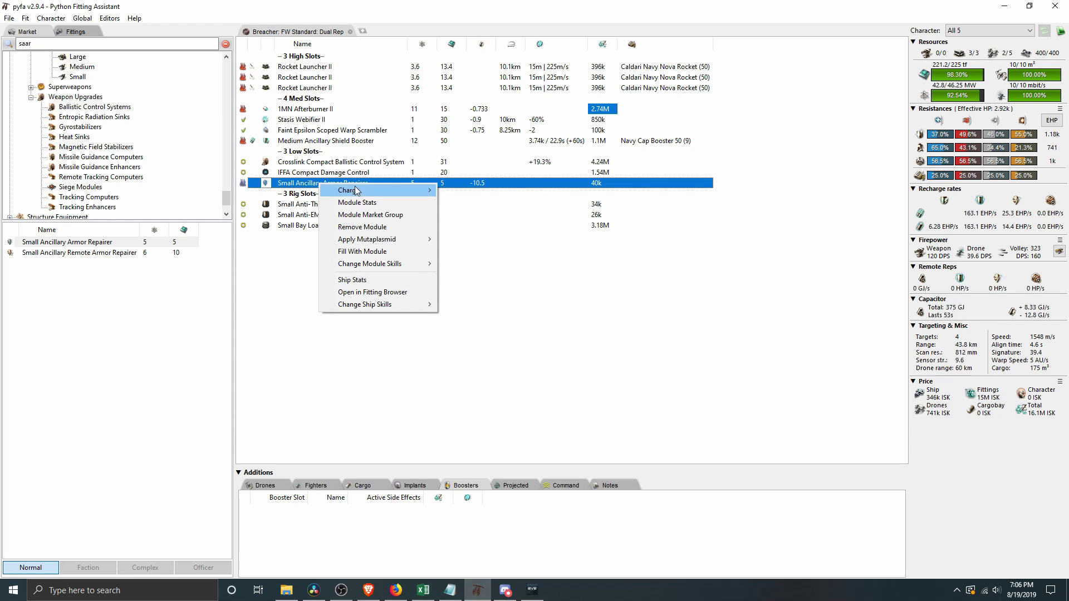
pyautogui.moveTo(361, 189)
pyautogui.click(483, 195)
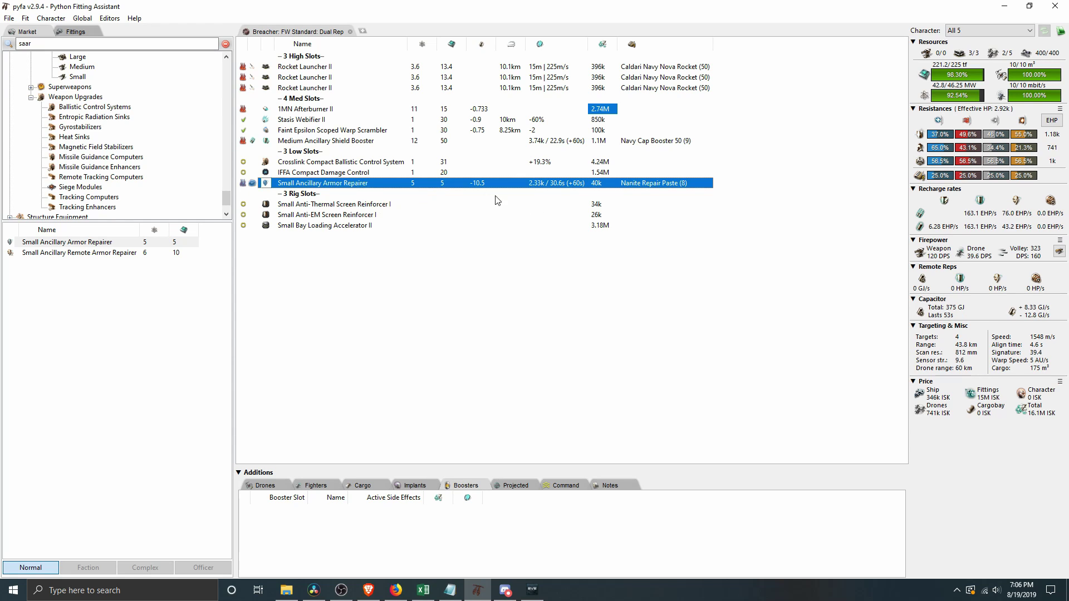
# Step: Examine the attributes in the Small Ancillary Armor Repairer's module stats, including its repair amount and overload bonuses, and close the stats
pyautogui.moveTo(537, 192)
pyautogui.moveTo(554, 145)
pyautogui.rightClick(354, 185)
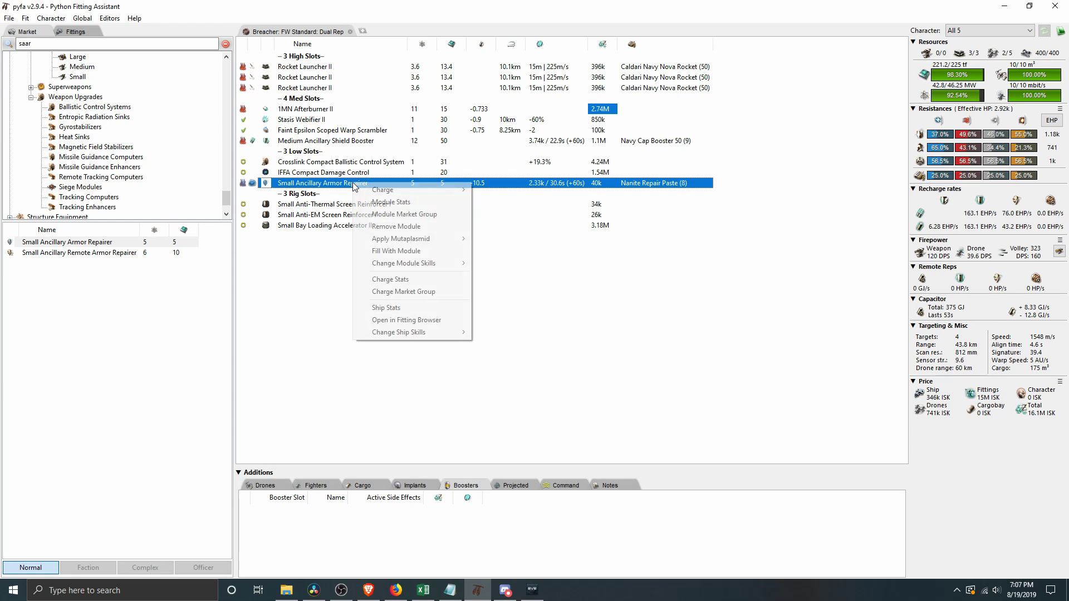
pyautogui.click(365, 202)
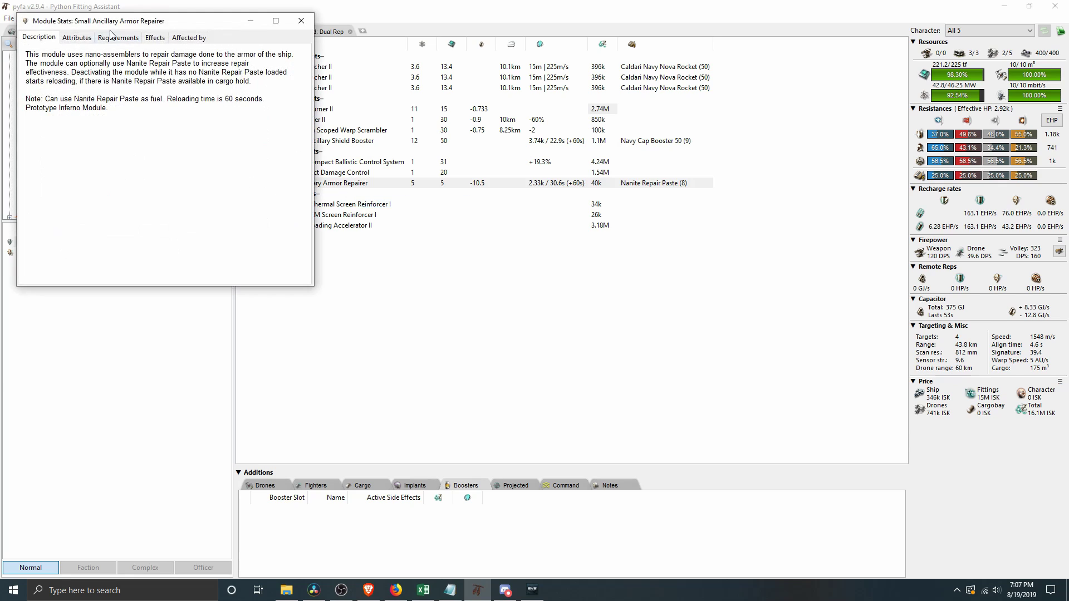
pyautogui.click(78, 37)
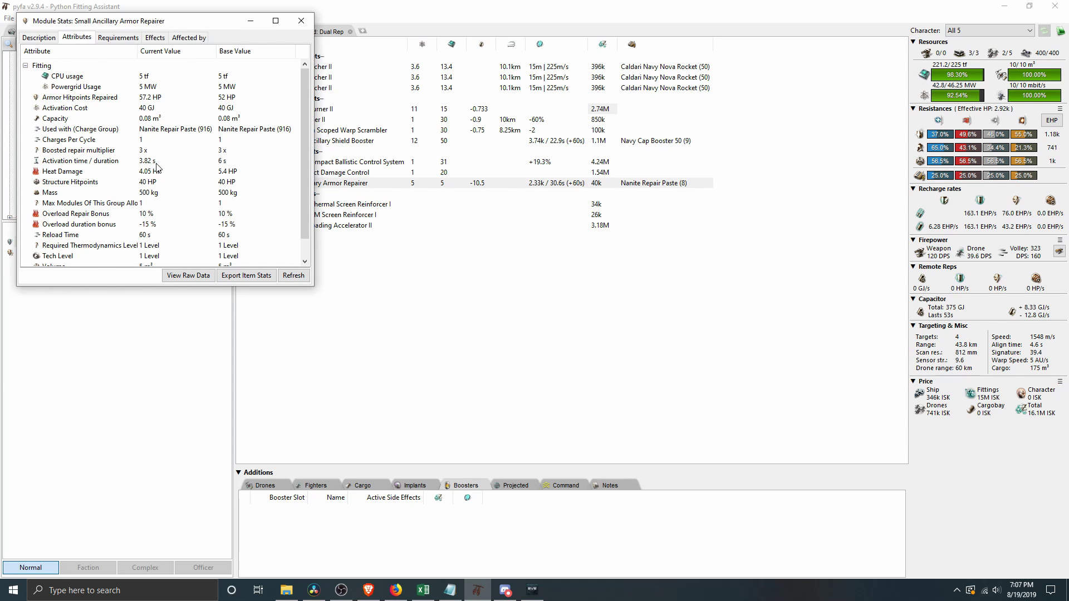
pyautogui.click(302, 21)
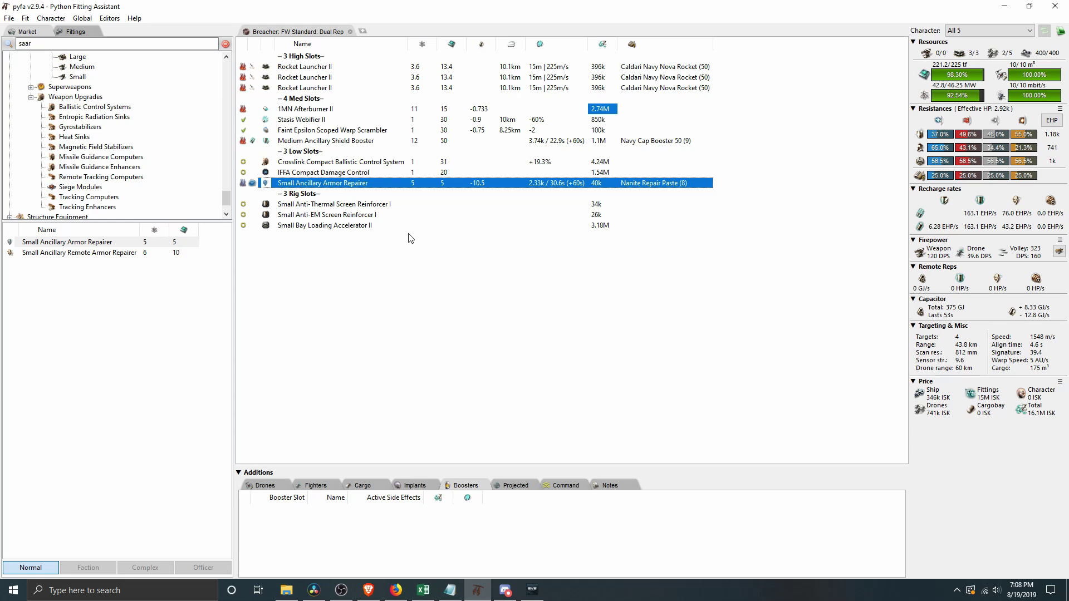
pyautogui.rightClick(332, 184)
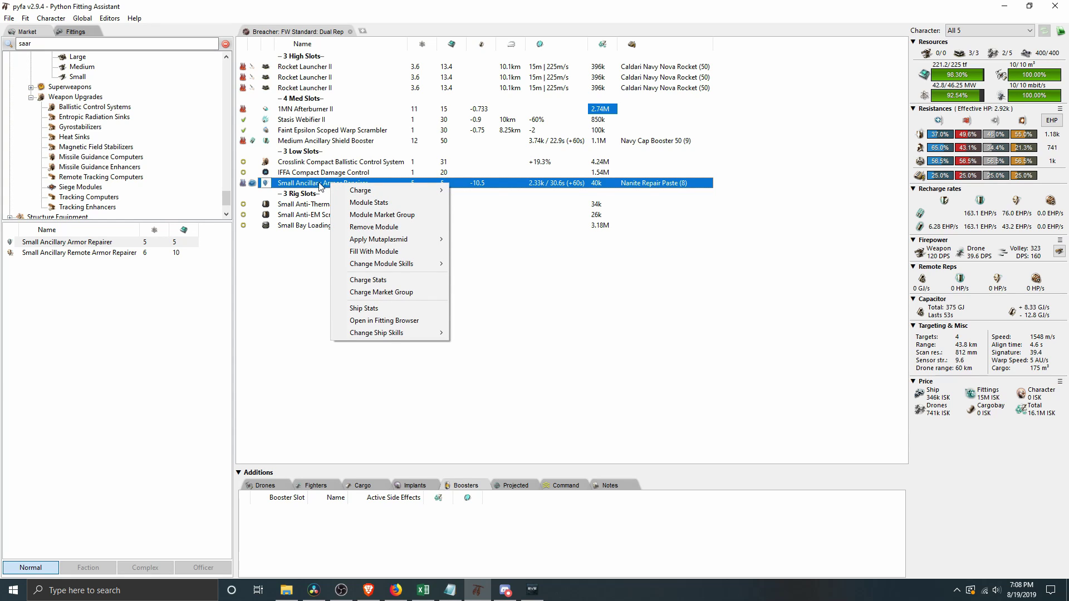
pyautogui.rightClick(329, 143)
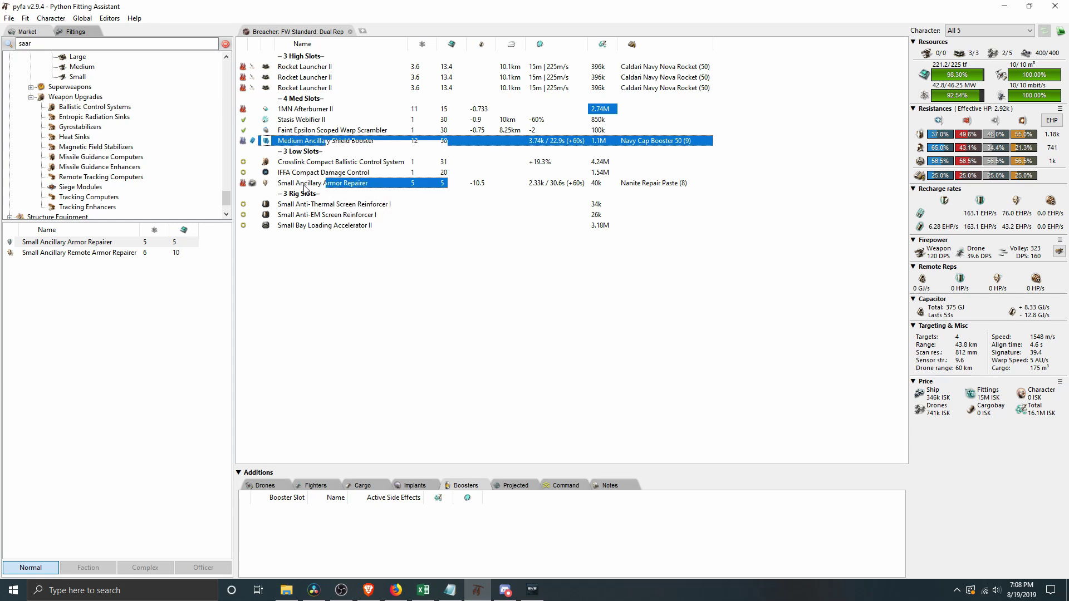
pyautogui.rightClick(305, 186)
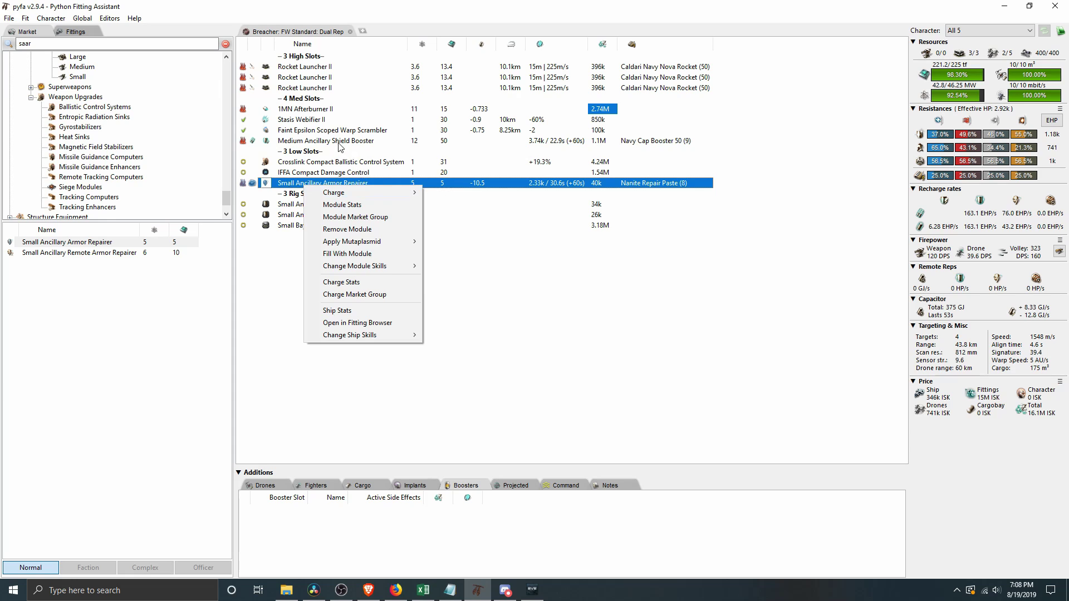
pyautogui.rightClick(340, 144)
pyautogui.rightClick(323, 187)
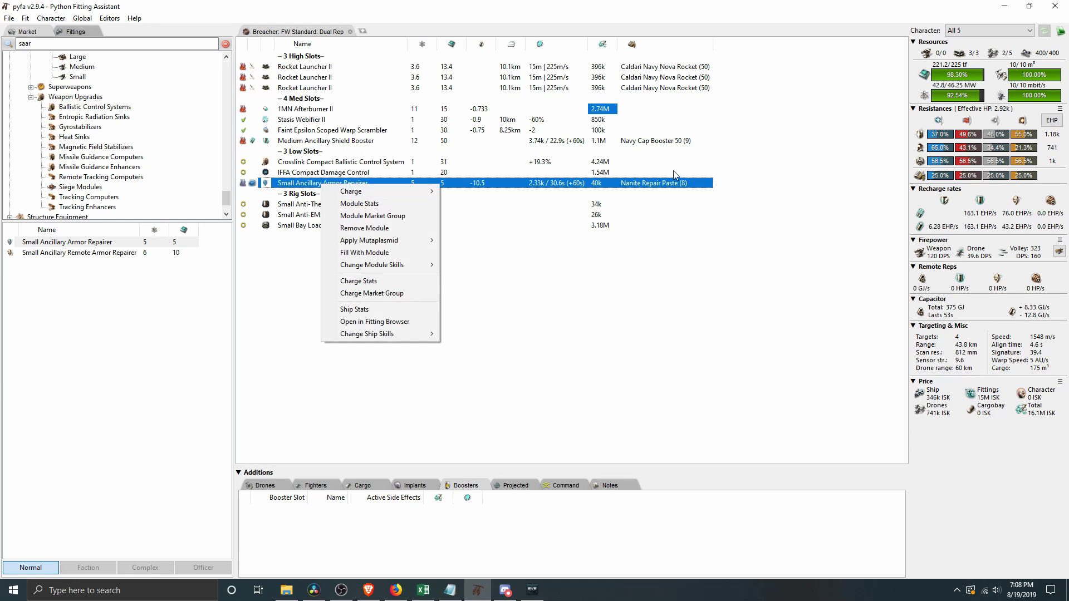
pyautogui.click(556, 325)
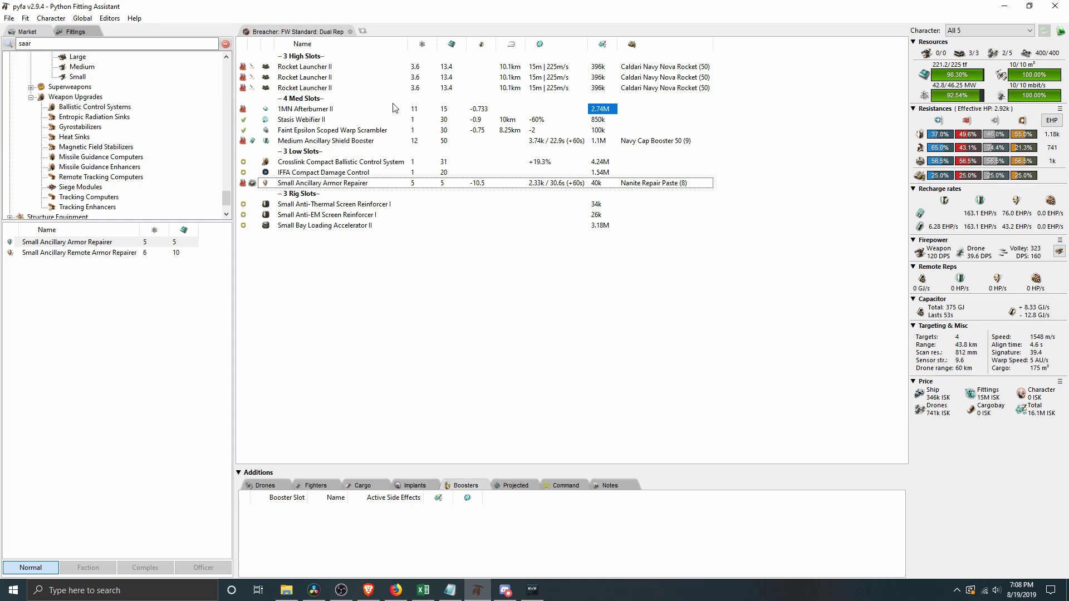
# Step: Deactivate the 1MN Afterburner II and apply the All 0 character skills to compare the Breacher's base stats
pyautogui.click(243, 109)
pyautogui.click(243, 111)
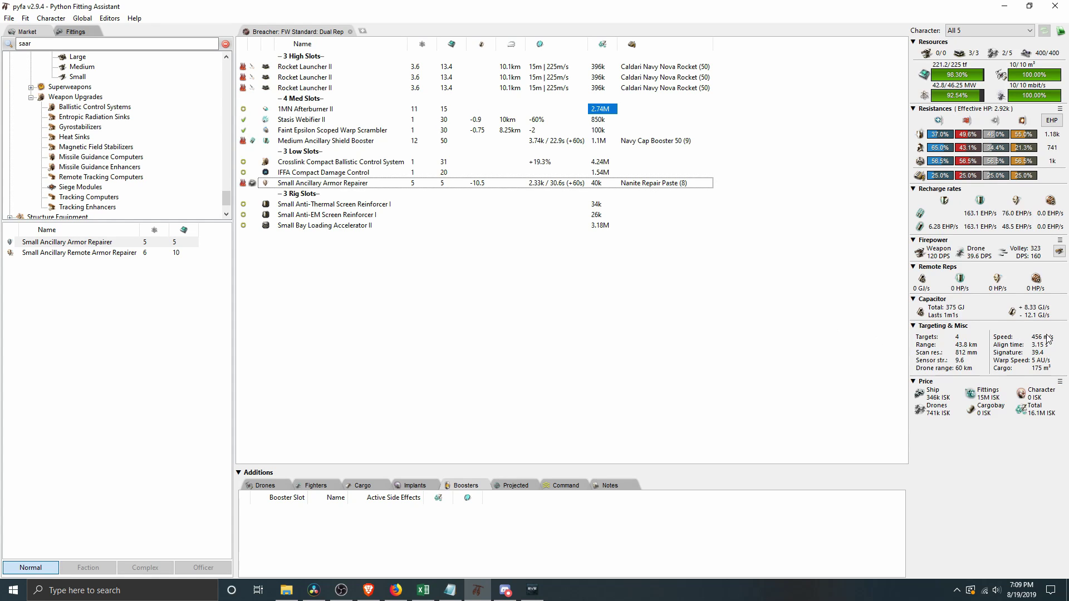
pyautogui.click(994, 32)
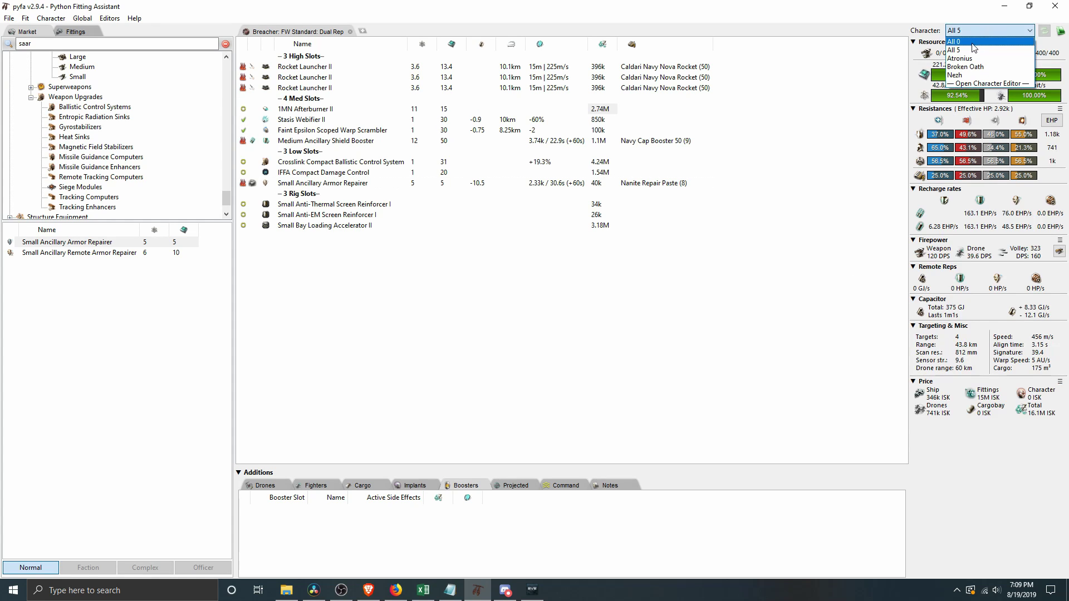
pyautogui.click(967, 40)
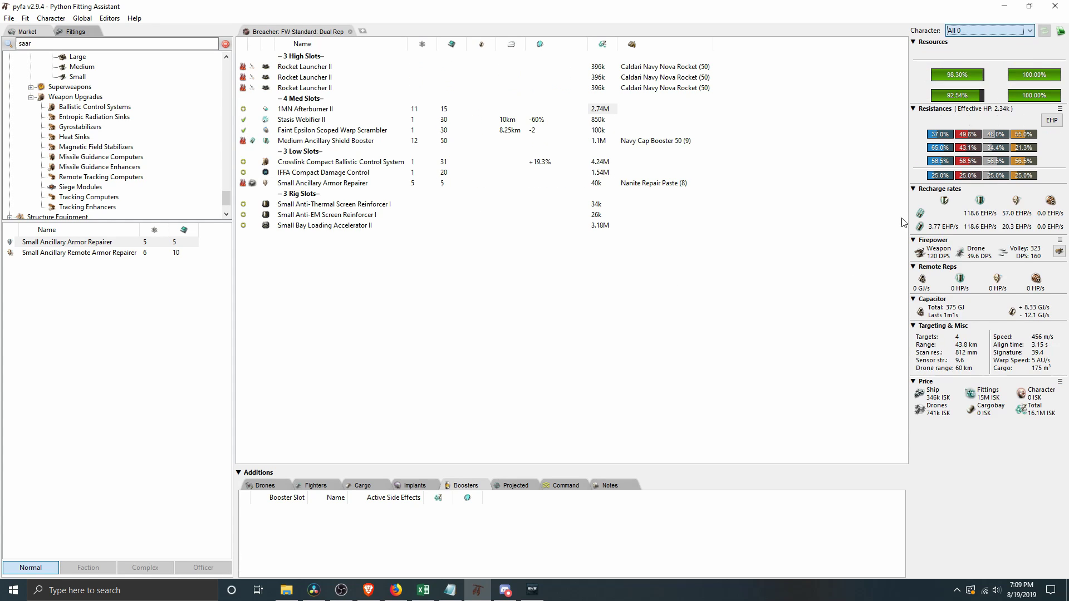
# Step: Switch the fit back to the All 5 character skills and overheat the 1MN Afterburner II again
pyautogui.click(999, 30)
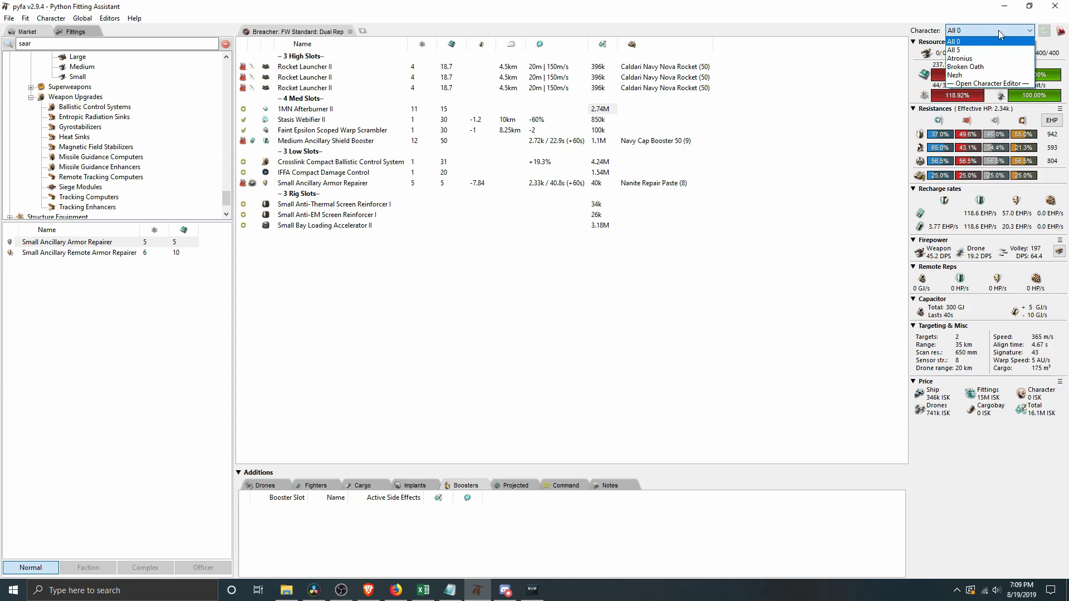
pyautogui.click(972, 51)
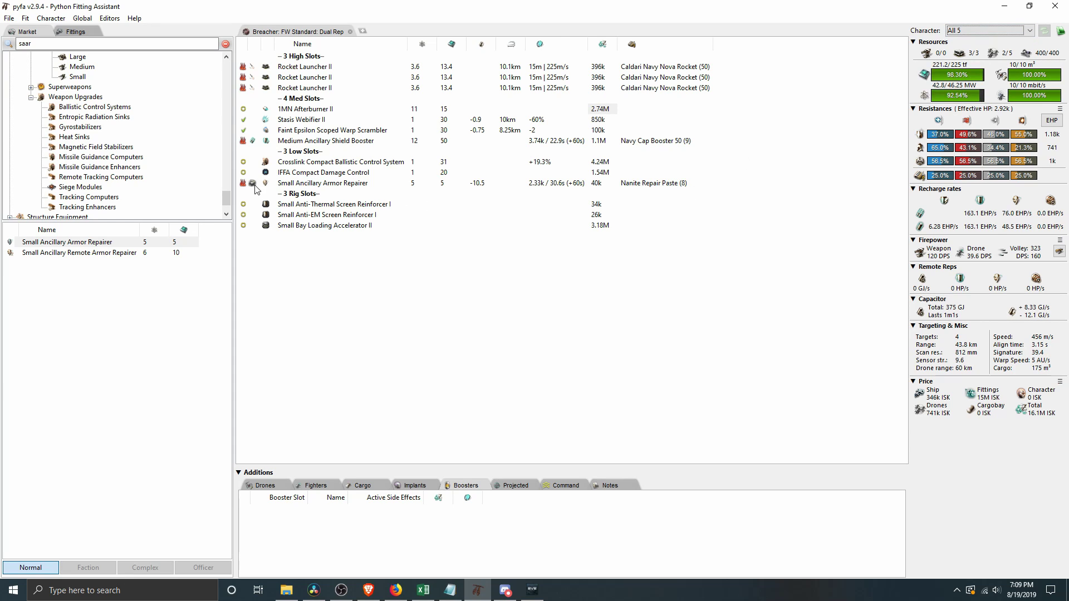
pyautogui.click(243, 108)
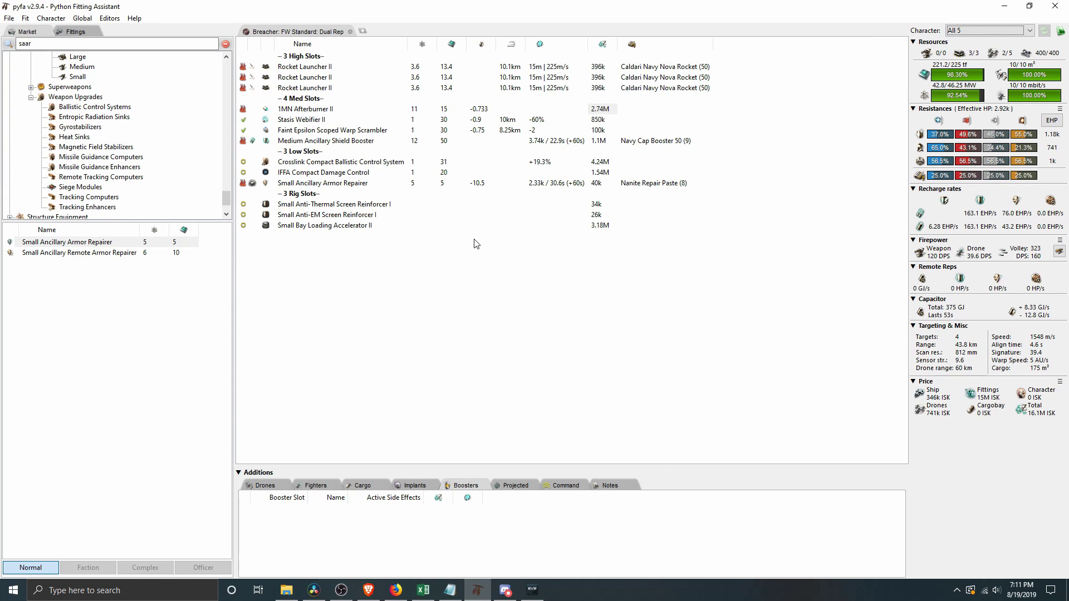
# Step: Go back from the Breacher fits to the frigate list and open the Rifter's FW Standard: 200 MM Plate fit
pyautogui.click(81, 33)
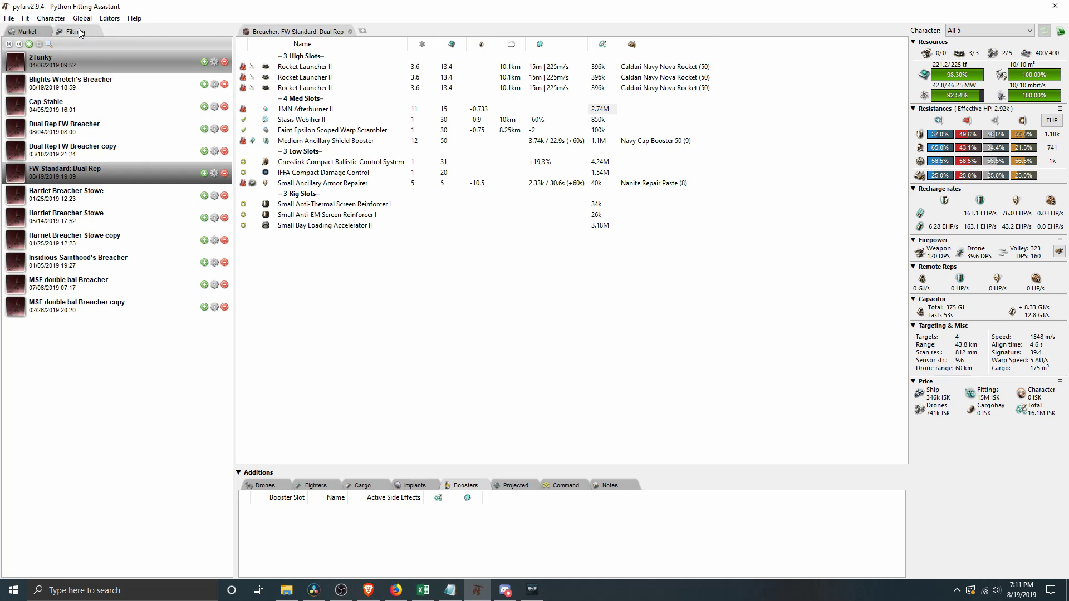
pyautogui.click(20, 47)
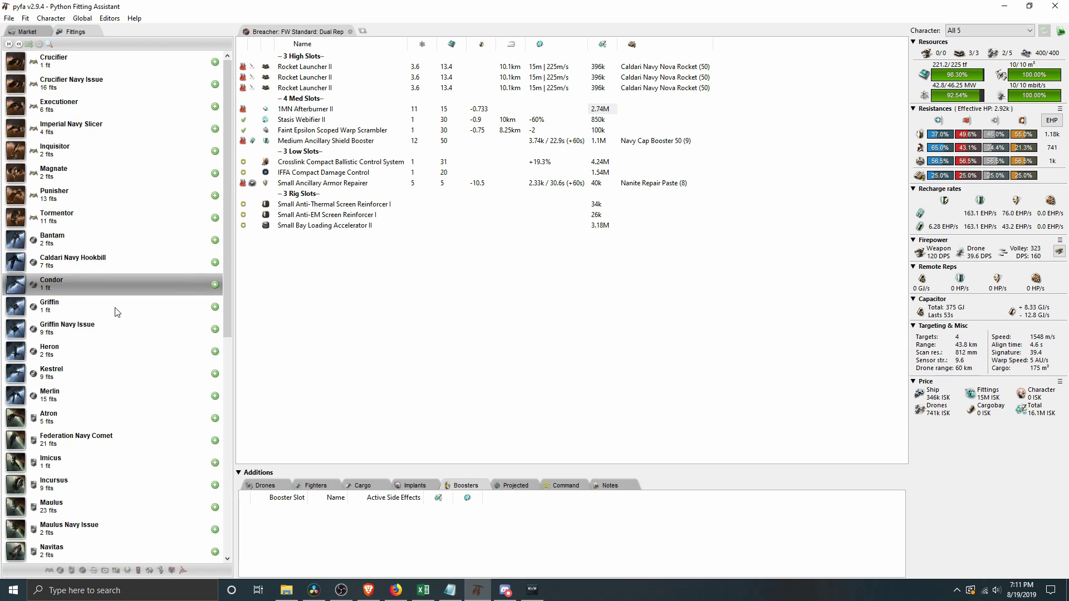
pyautogui.scroll(-10, 129, 361)
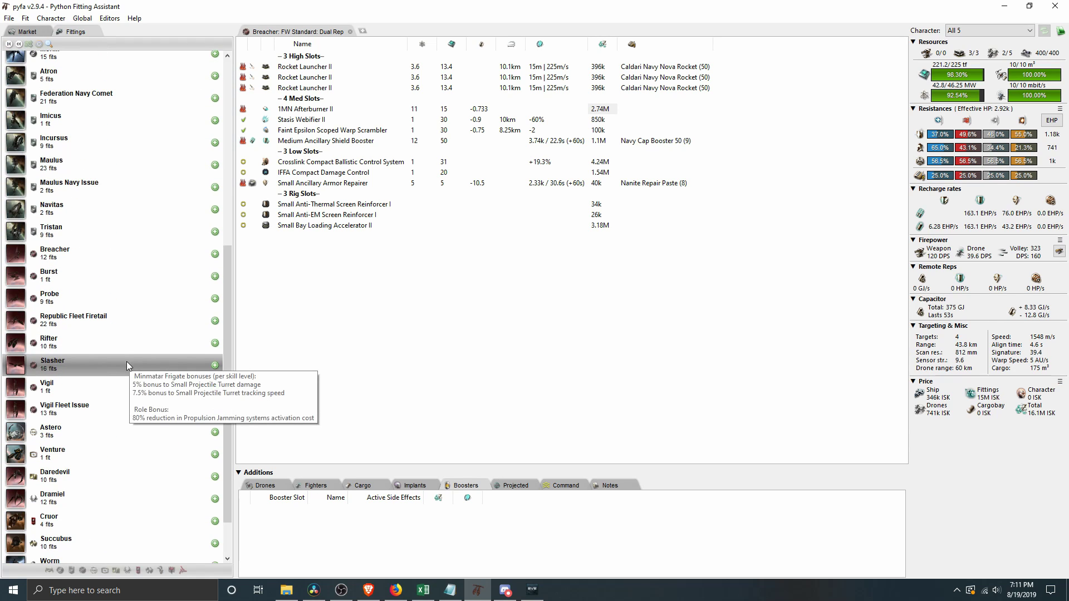
pyautogui.click(99, 342)
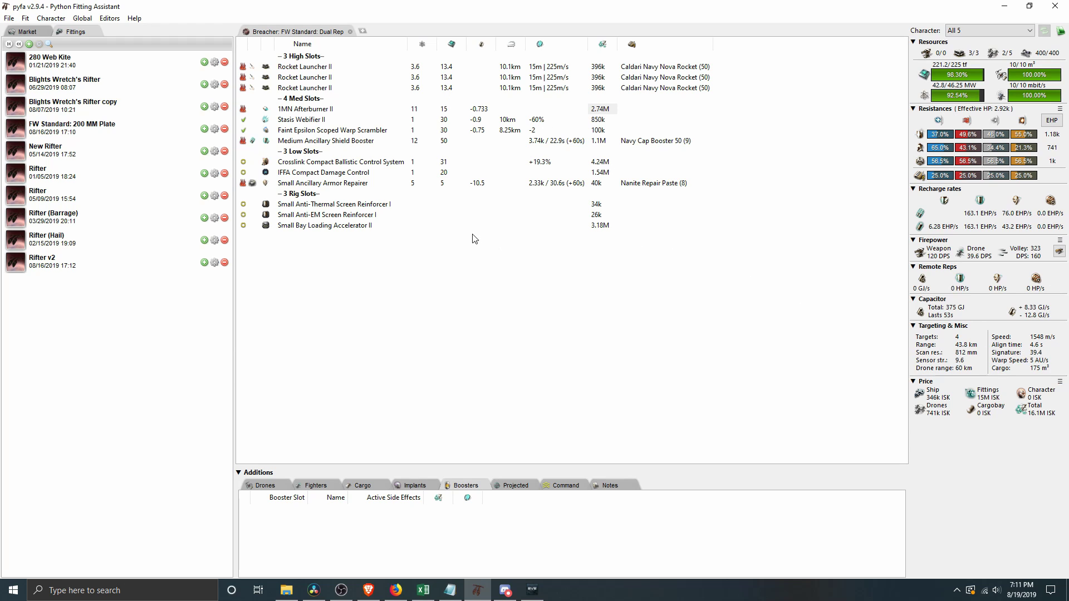
pyautogui.click(160, 137)
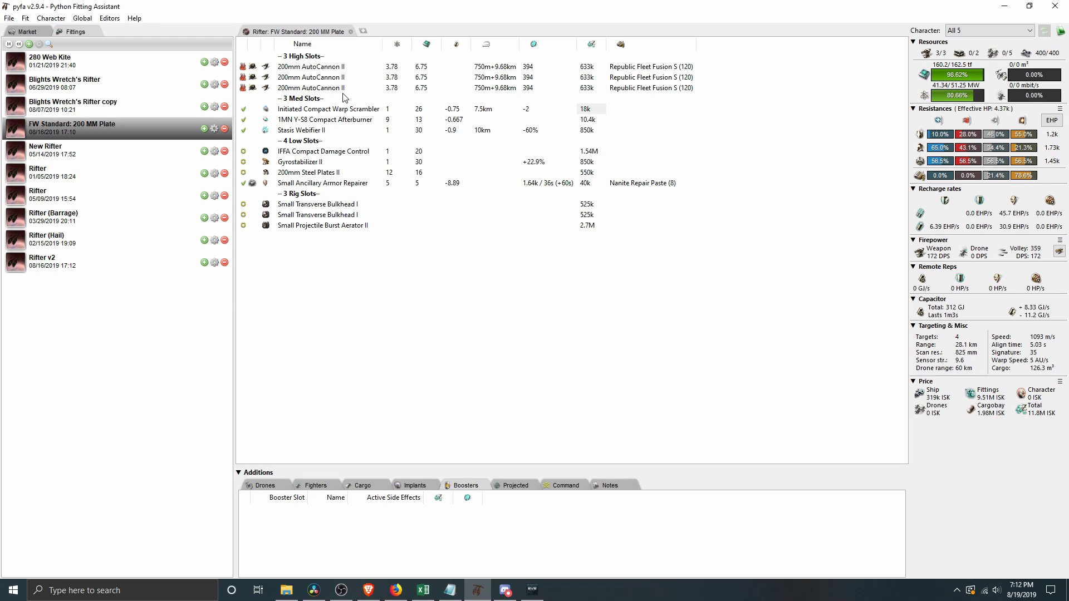
# Step: Load Hail S into all three 200mm AutoCannon II turrets of the Rifter fit
pyautogui.click(300, 68)
pyautogui.keyDown('shift'); pyautogui.click(299, 89); pyautogui.keyUp('shift')
pyautogui.rightClick(301, 78)
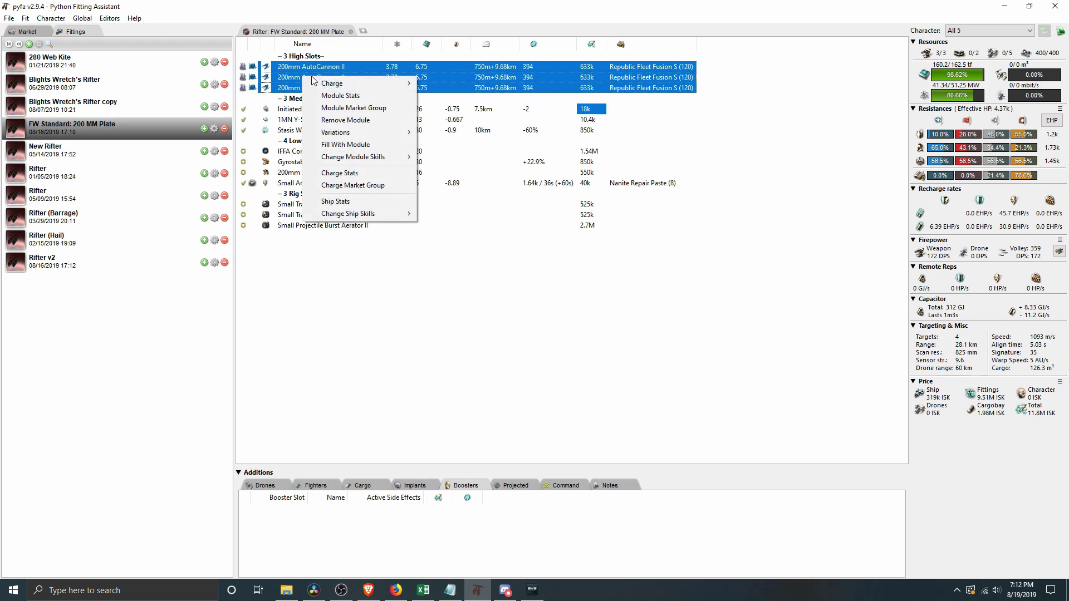
pyautogui.moveTo(335, 83)
pyautogui.click(481, 205)
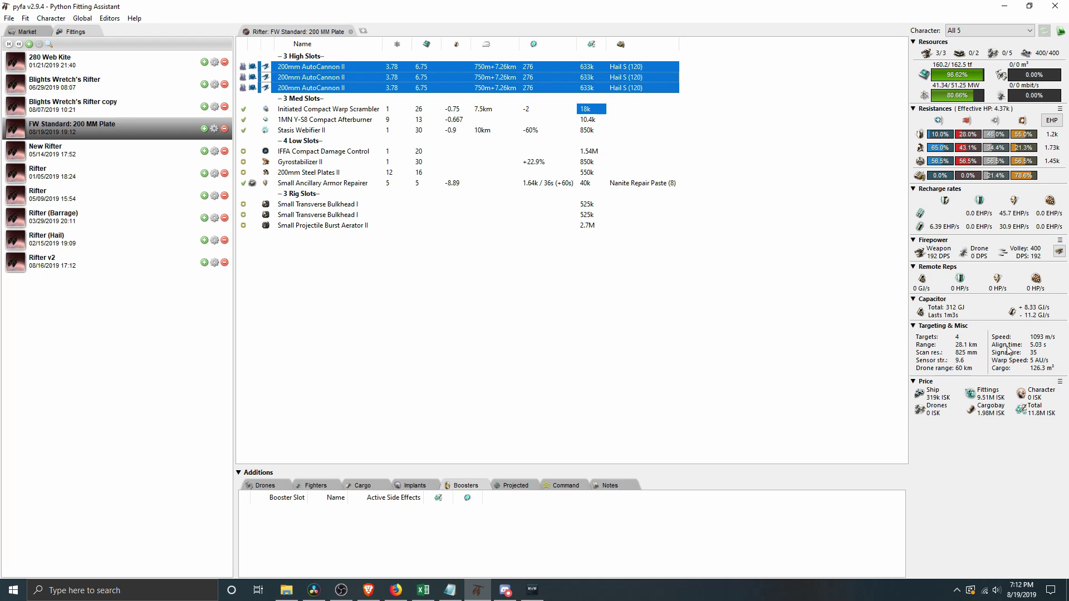
# Step: Take the 200mm Steel Plates II offline, remove them, and fit a second Gyrostabilizer II in the freed low slot
pyautogui.click(244, 172)
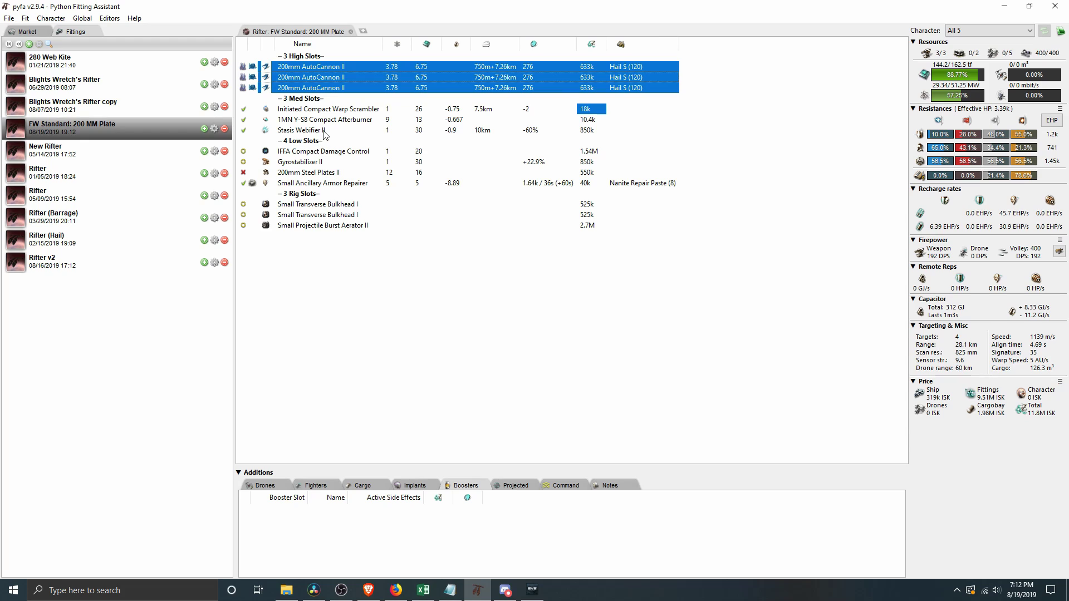
pyautogui.click(304, 173)
pyautogui.rightClick(304, 173)
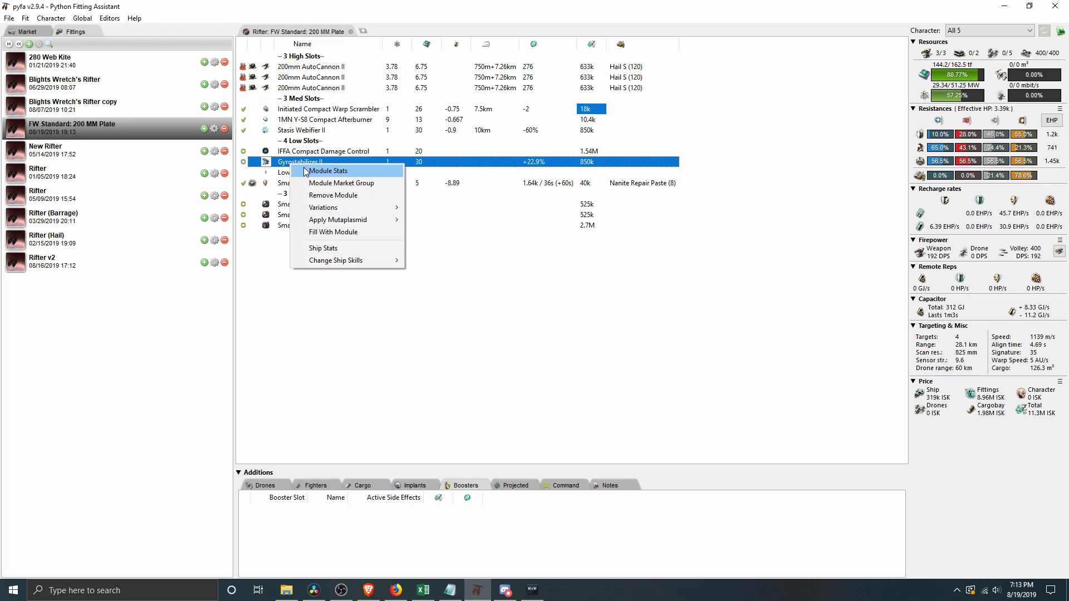
pyautogui.click(320, 179)
pyautogui.moveTo(48, 266); pyautogui.dragTo(280, 233)
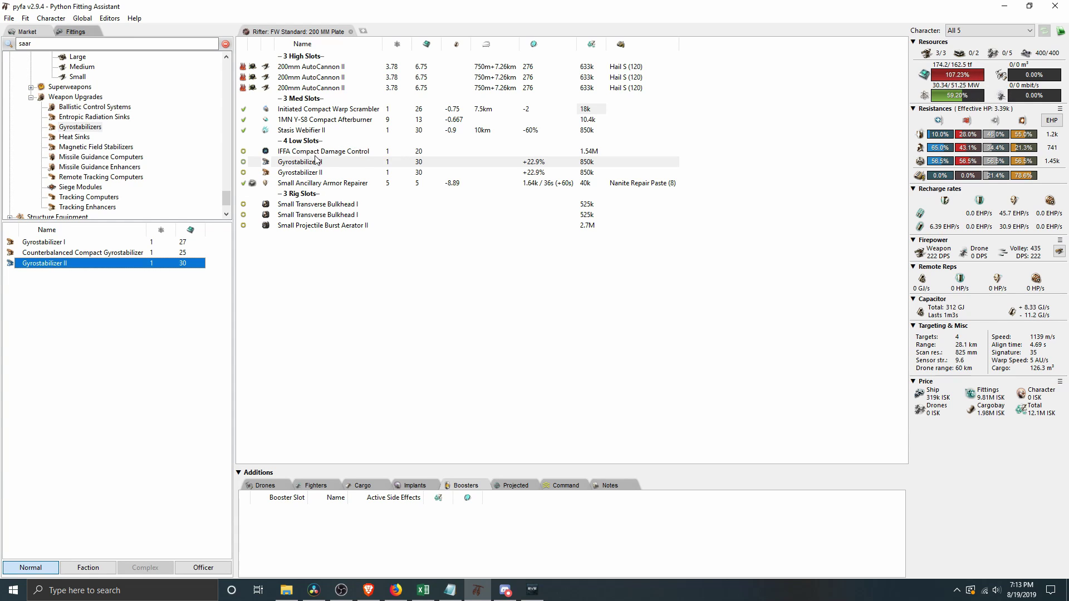
# Step: Replace the Stasis Webifier II with a Fleeting Compact Stasis Webifier
pyautogui.rightClick(308, 131)
pyautogui.click(346, 149)
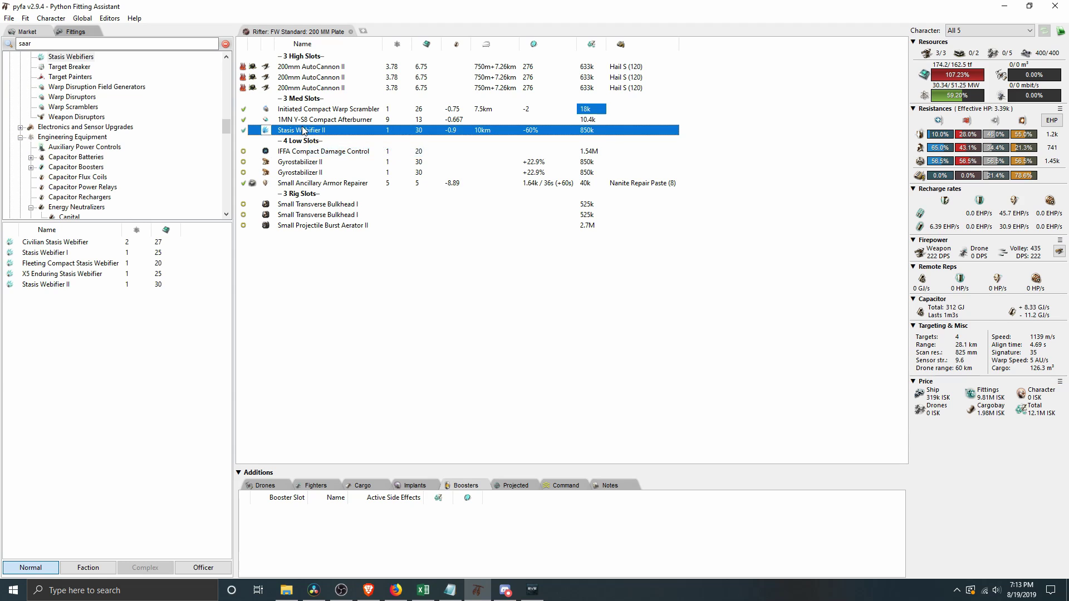
pyautogui.doubleClick(304, 131)
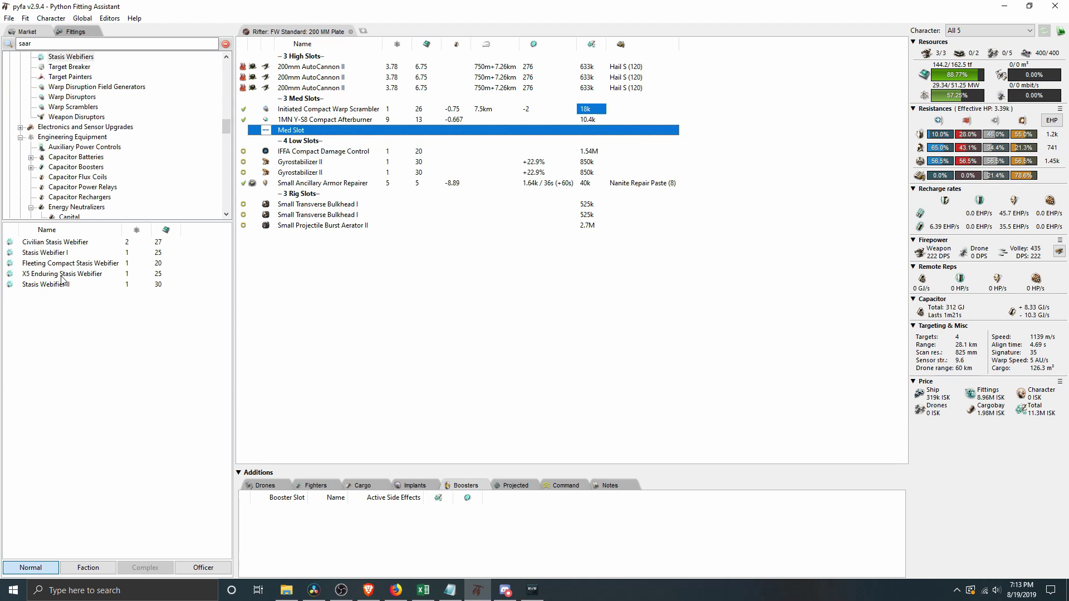
pyautogui.doubleClick(68, 264)
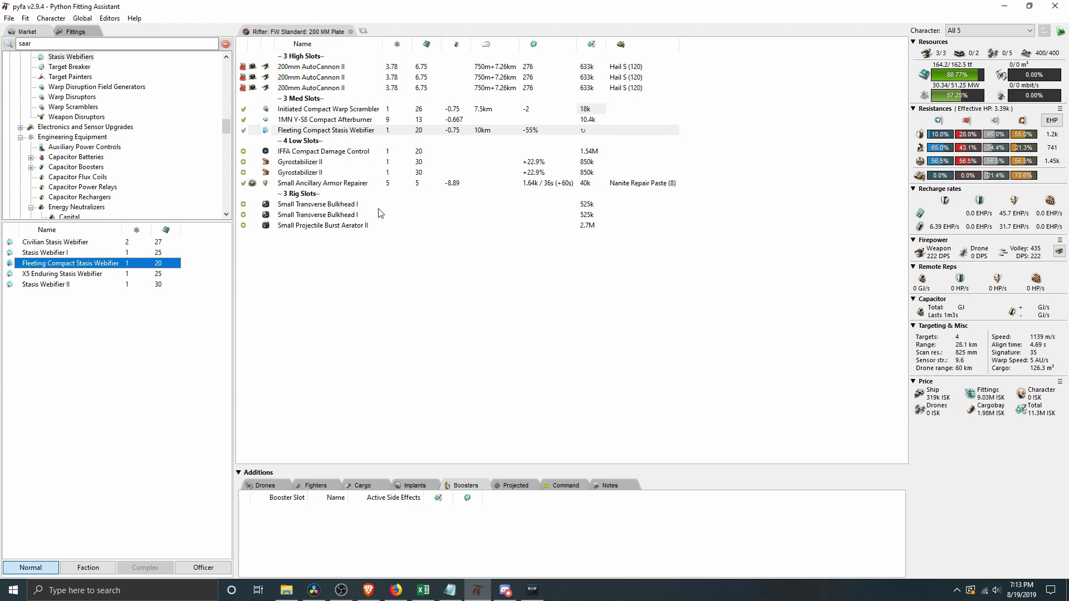
# Step: Replace both Gyrostabilizer II modules with two Counterbalanced Compact Gyrostabilizers
pyautogui.rightClick(301, 162)
pyautogui.doubleClick(297, 163)
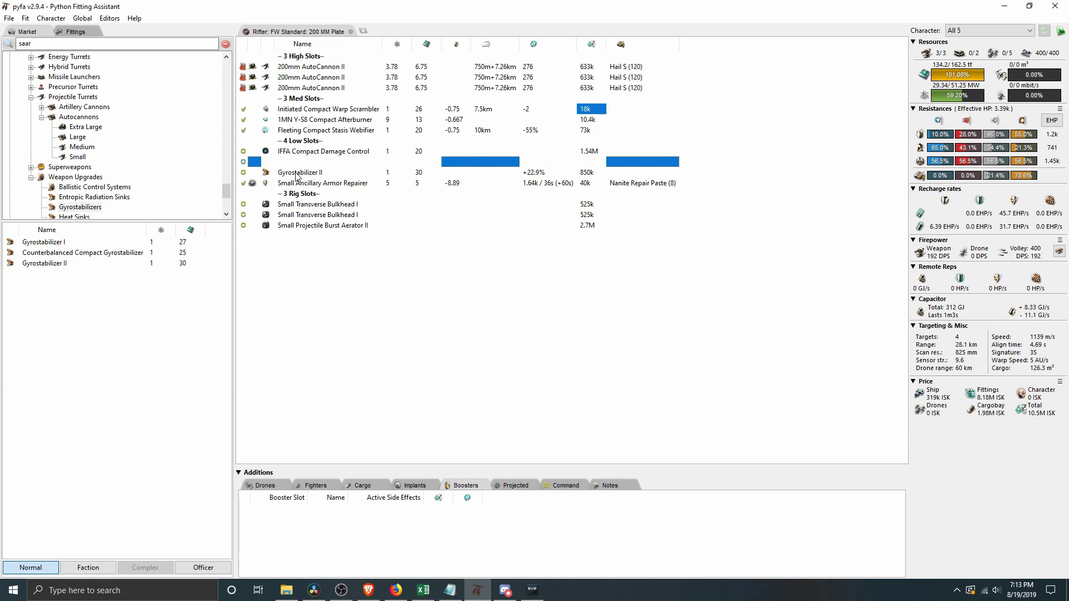
pyautogui.rightClick(296, 173)
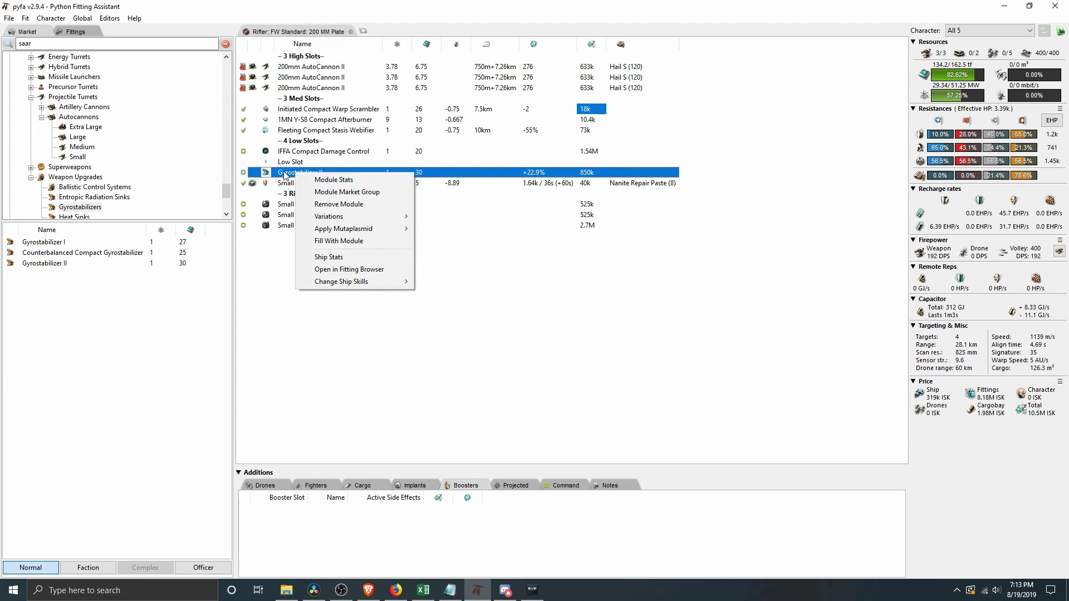
pyautogui.click(337, 204)
pyautogui.click(83, 254)
pyautogui.doubleClick(85, 253)
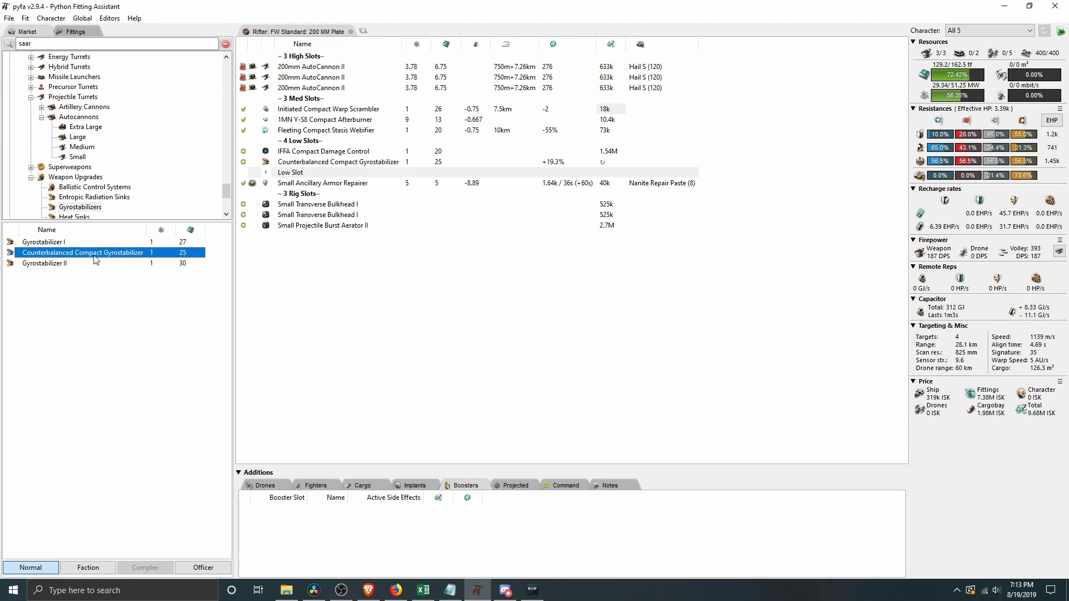
pyautogui.doubleClick(126, 253)
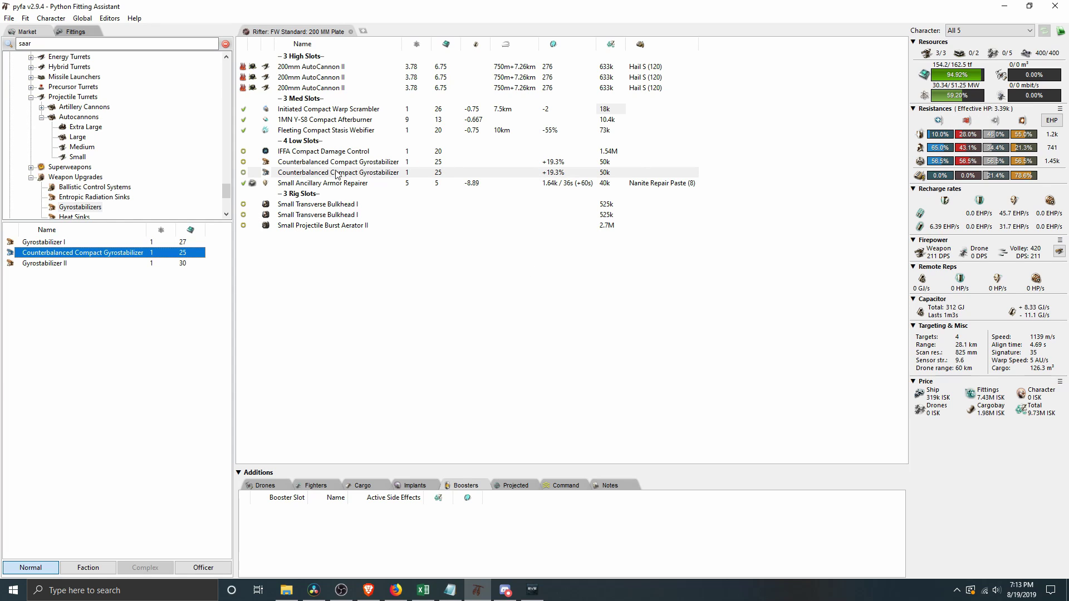
# Step: Remove both low-slot gyrostabilizers, search the market for "200", and fit the 200mm Rolled Tungsten Compact Plates
pyautogui.doubleClick(300, 174)
pyautogui.doubleClick(301, 162)
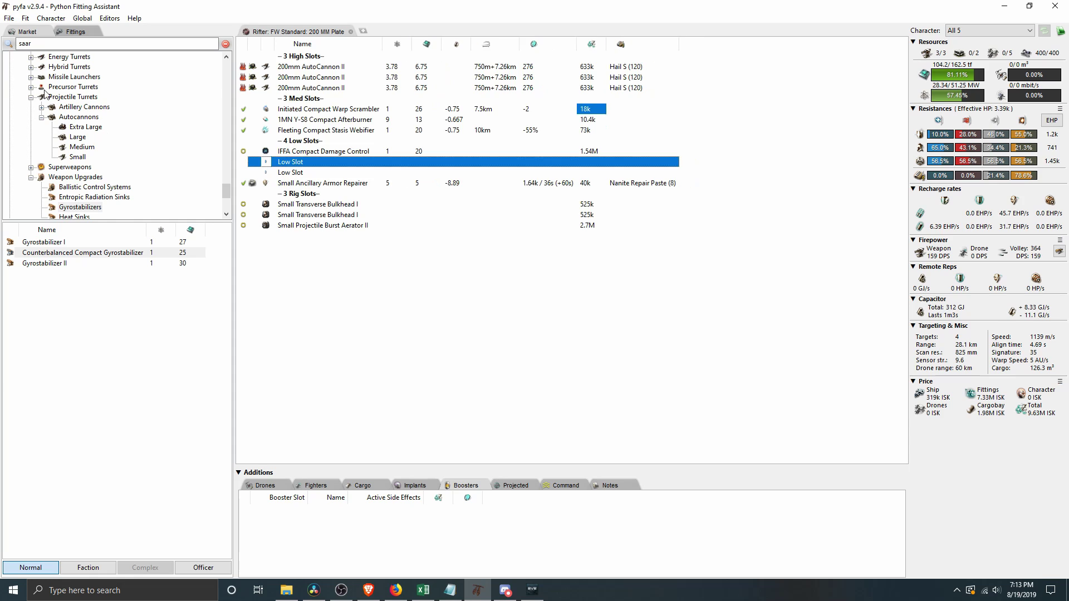
pyautogui.doubleClick(50, 43)
pyautogui.write('200')
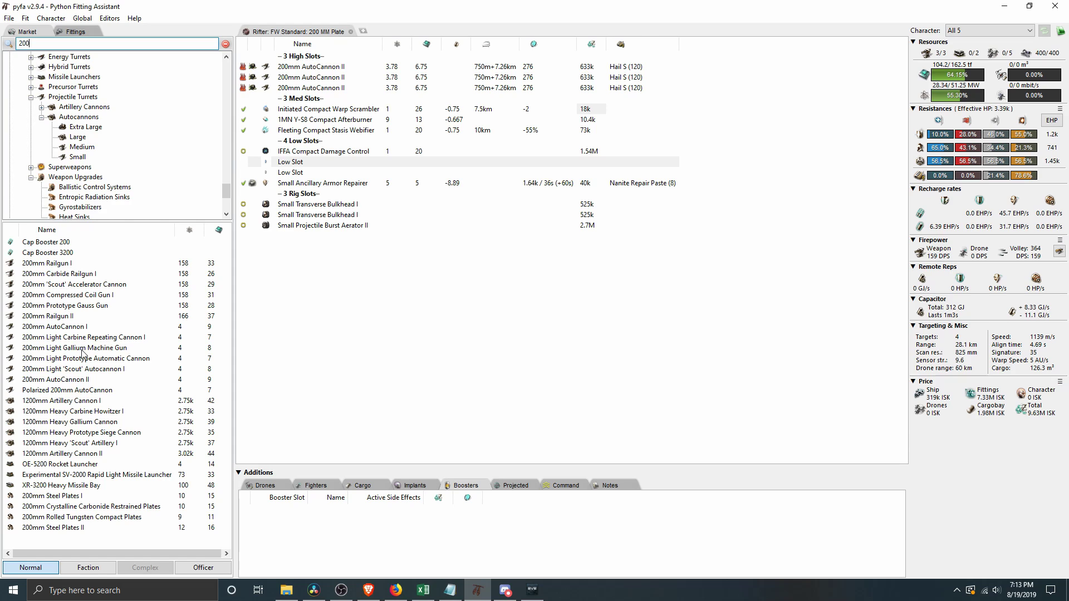
pyautogui.click(54, 381)
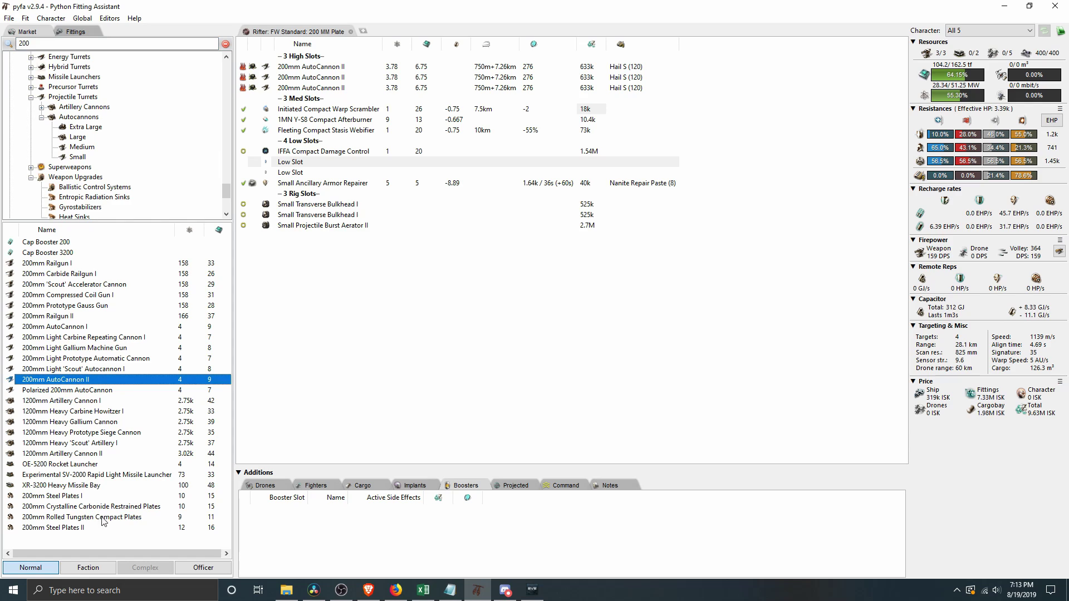
pyautogui.doubleClick(63, 518)
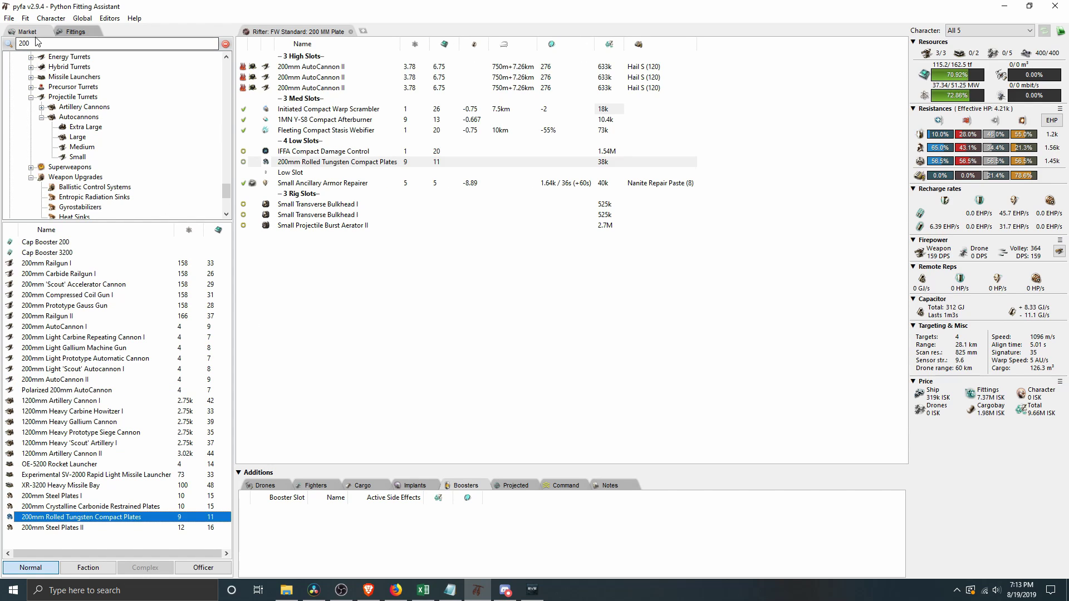
# Step: Search the market for "gyro" and fit a Gyrostabilizer II in the remaining empty low slot
pyautogui.moveTo(38, 44); pyautogui.dragTo(1, 40)
pyautogui.write('gyro')
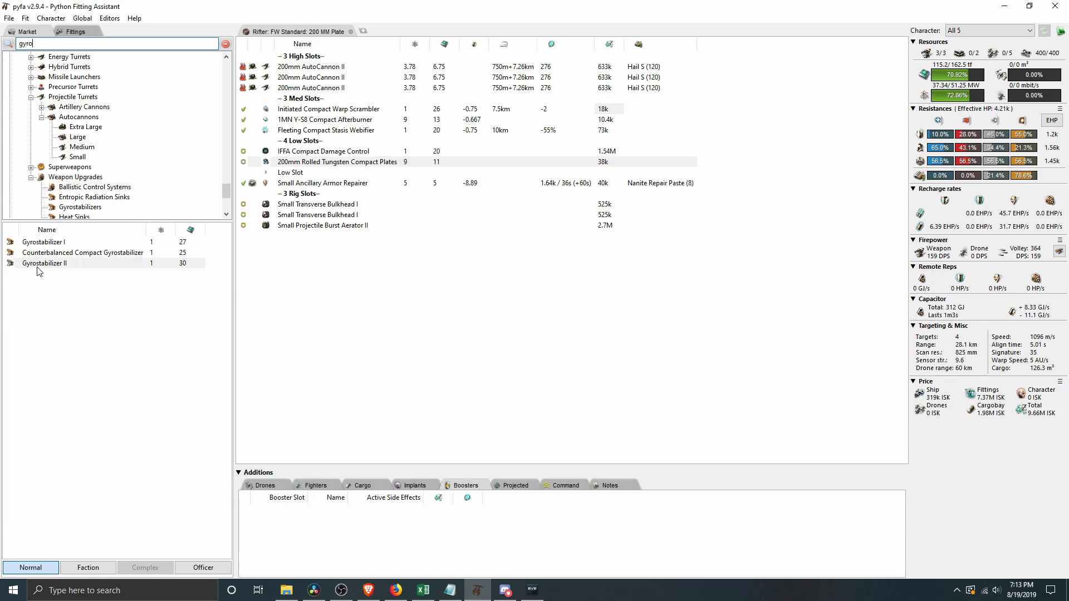
pyautogui.doubleClick(37, 266)
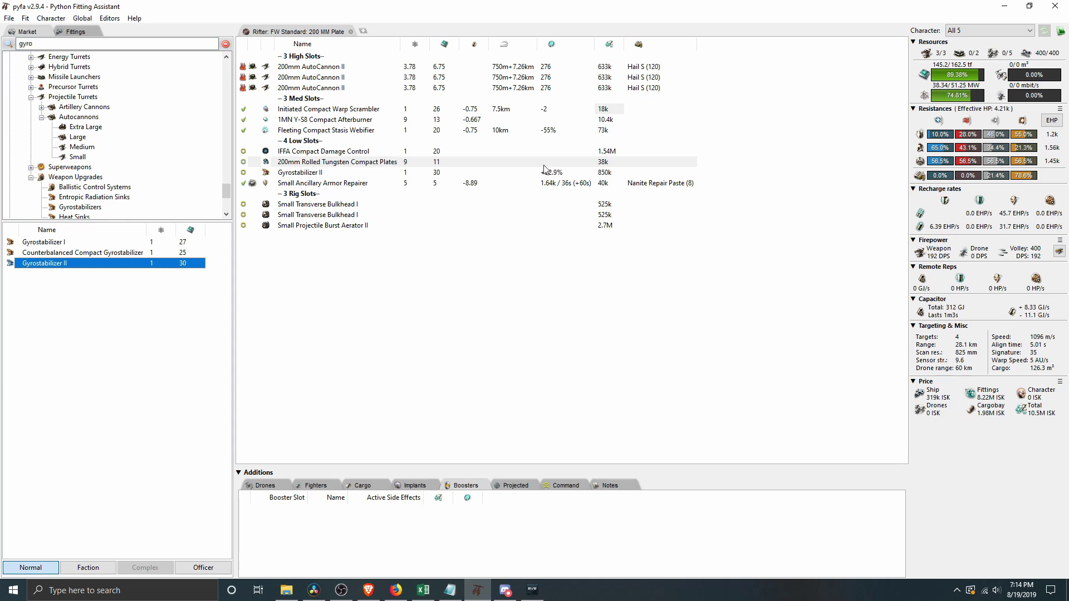
# Step: Toggle the 200mm Rolled Tungsten Compact Plates offline and online to compare the stats, and overheat the Small Ancillary Armor Repairer
pyautogui.click(244, 162)
pyautogui.click(244, 162)
pyautogui.click(243, 162)
pyautogui.click(243, 162)
pyautogui.click(247, 183)
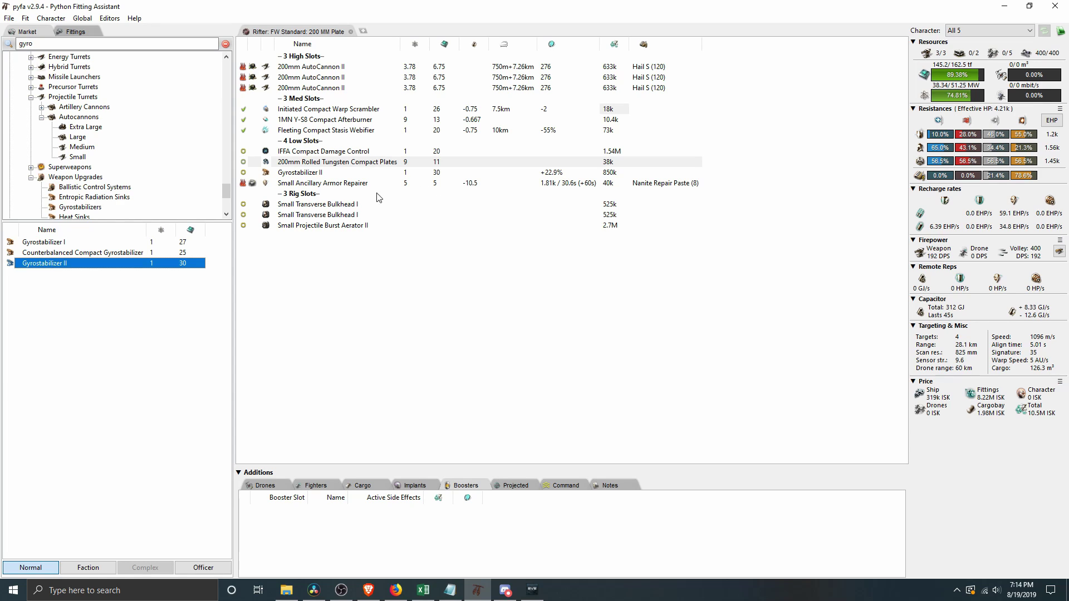
# Step: Switch the Rifter to fit-specific implants and return to its boosters list
pyautogui.click(415, 485)
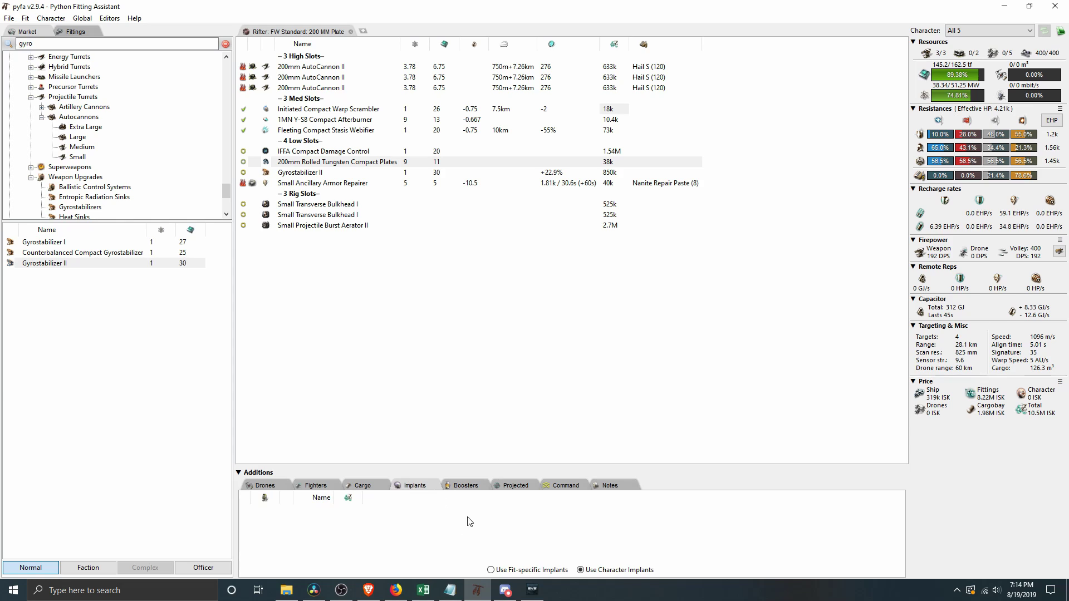
pyautogui.click(492, 571)
pyautogui.click(461, 487)
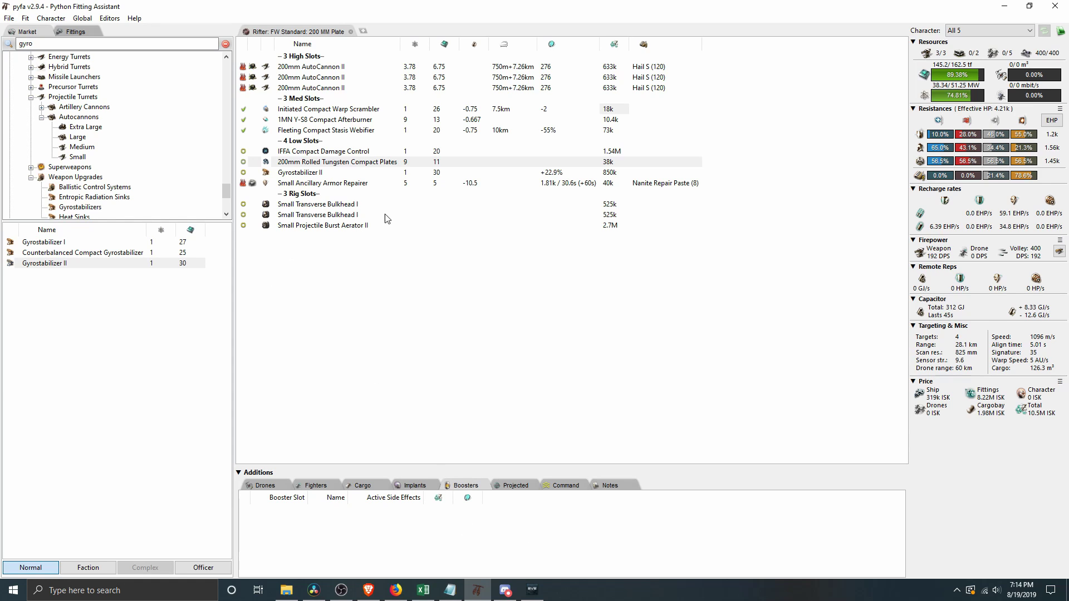
# Step: Load Barrage S into all three 200mm AutoCannon II turrets of the Rifter
pyautogui.moveTo(551, 192)
pyautogui.moveTo(314, 72); pyautogui.dragTo(316, 90)
pyautogui.rightClick(315, 89)
pyautogui.moveTo(344, 93)
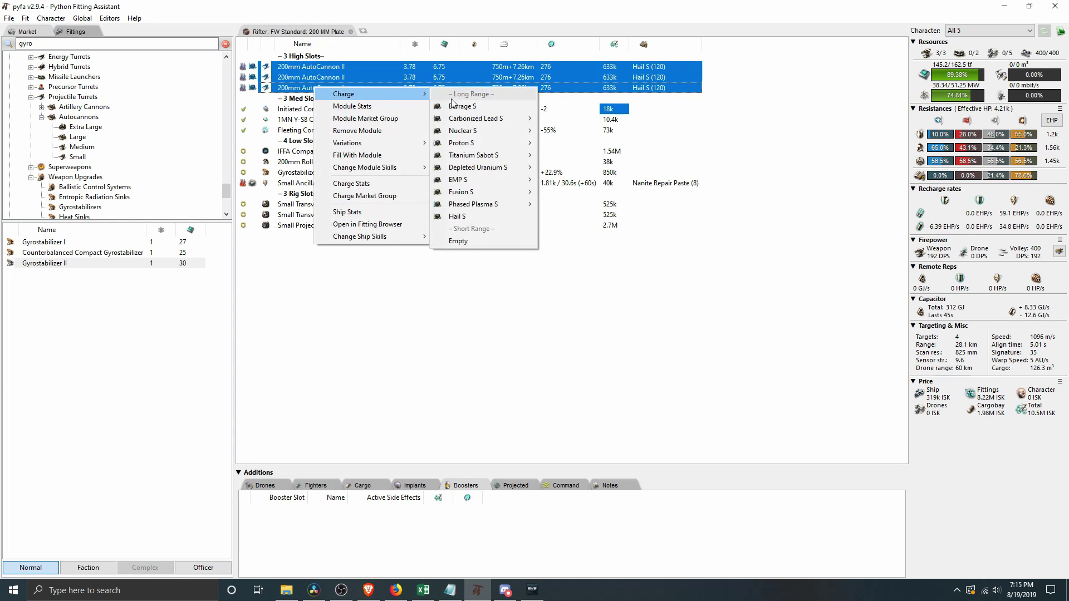
pyautogui.click(466, 106)
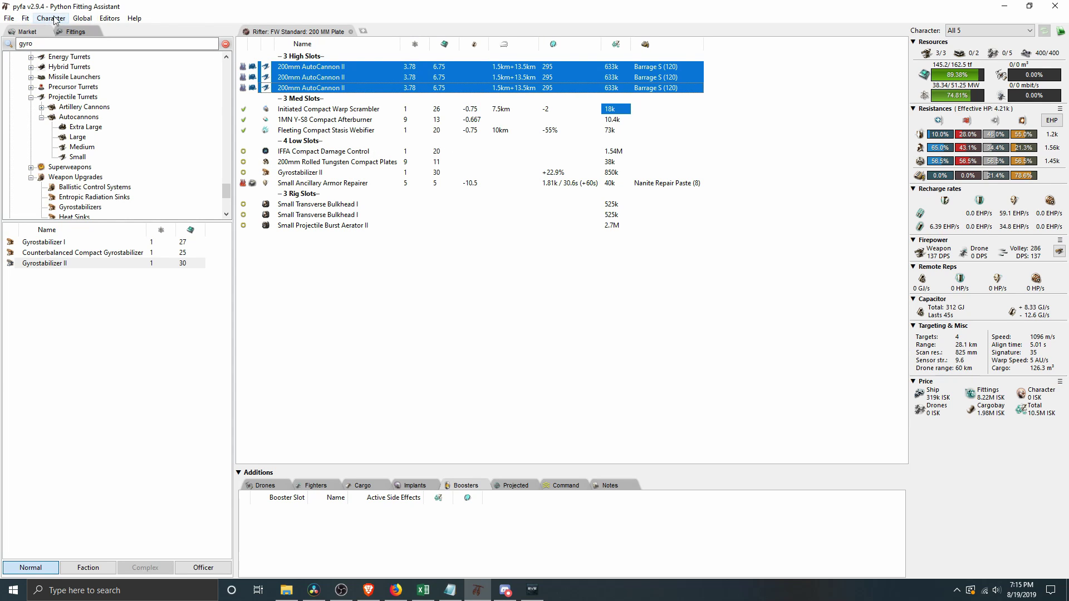
# Step: Examine the Rifter's DPS vs Range graph with the target distance set to 0-10 km, and close the graph
pyautogui.click(27, 19)
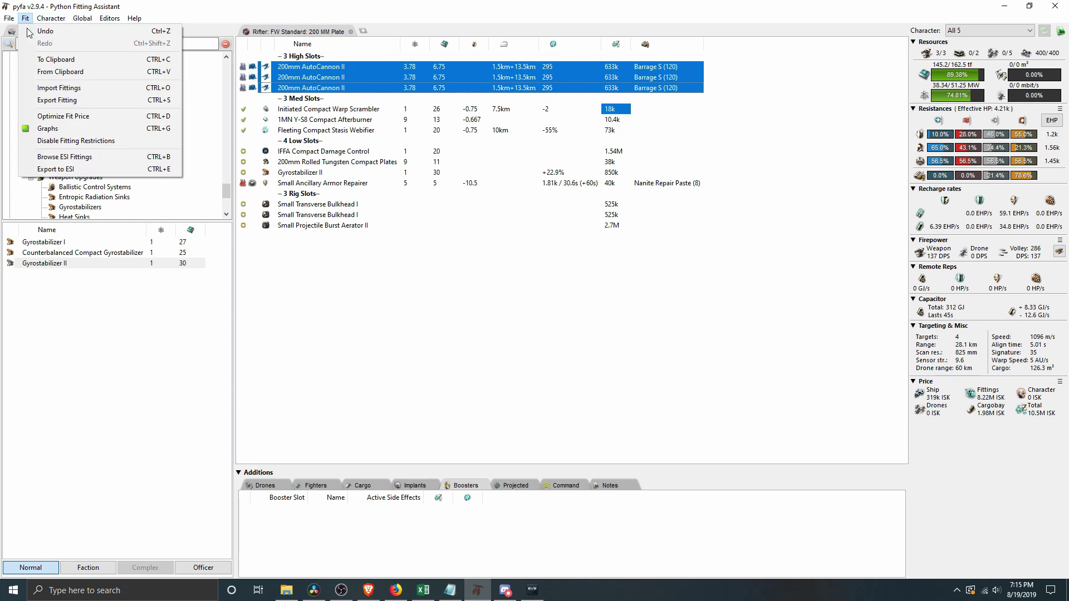
pyautogui.click(44, 128)
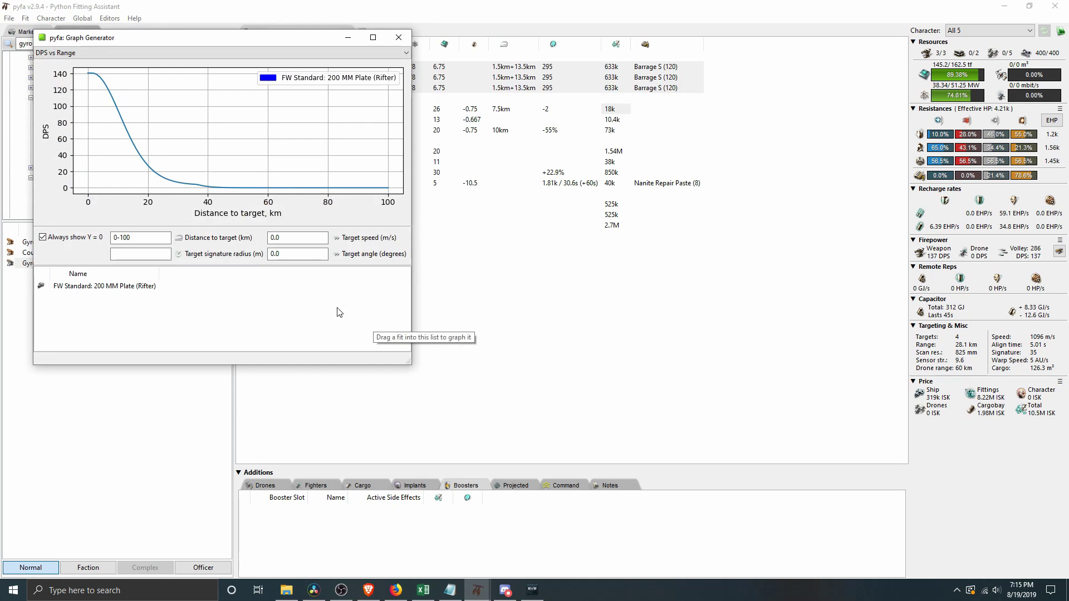
pyautogui.write('0-10')
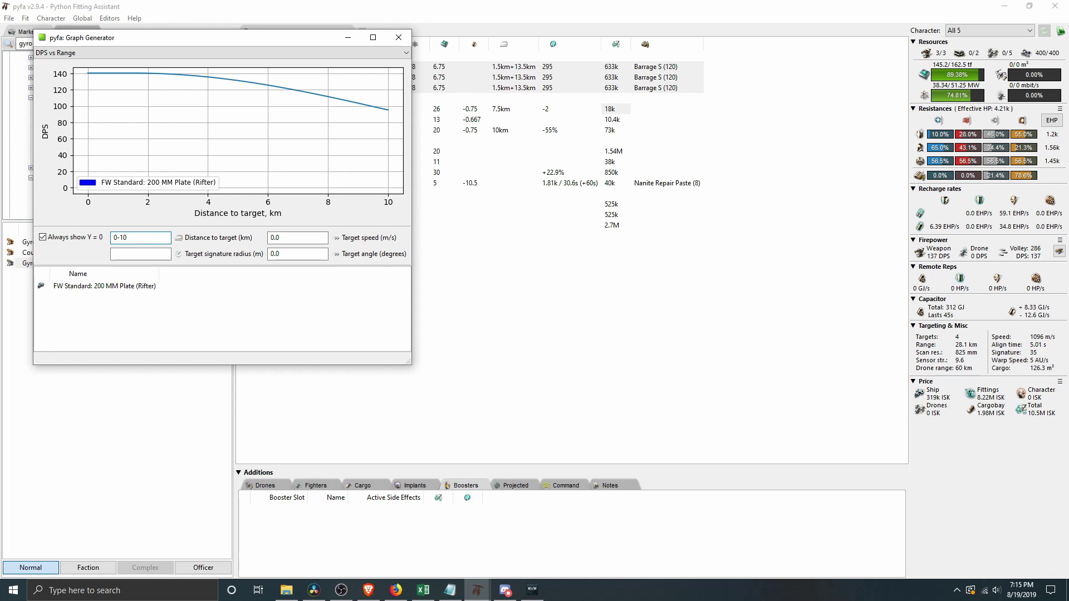
pyautogui.click(313, 257)
pyautogui.click(399, 37)
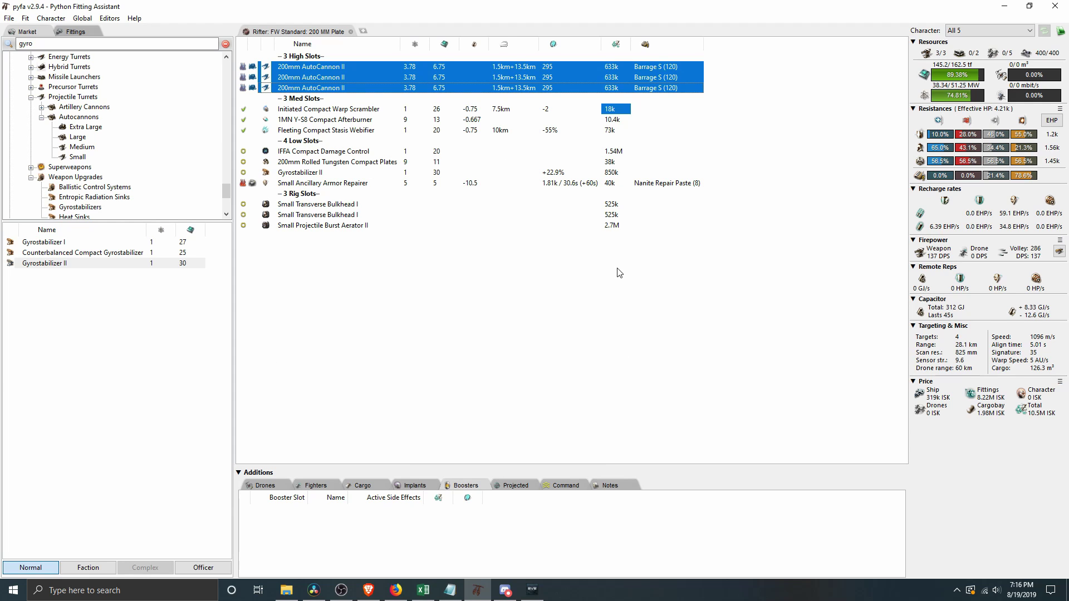
# Step: Switch the charges of the three autocannons from Barrage S back to Hail S
pyautogui.rightClick(329, 77)
pyautogui.moveTo(350, 82)
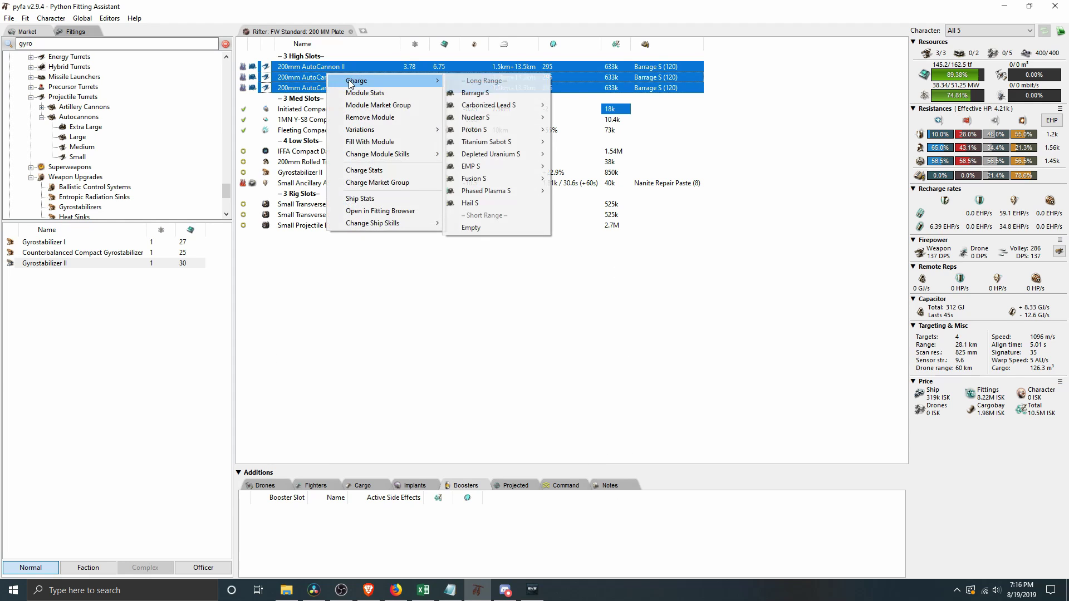
pyautogui.click(470, 203)
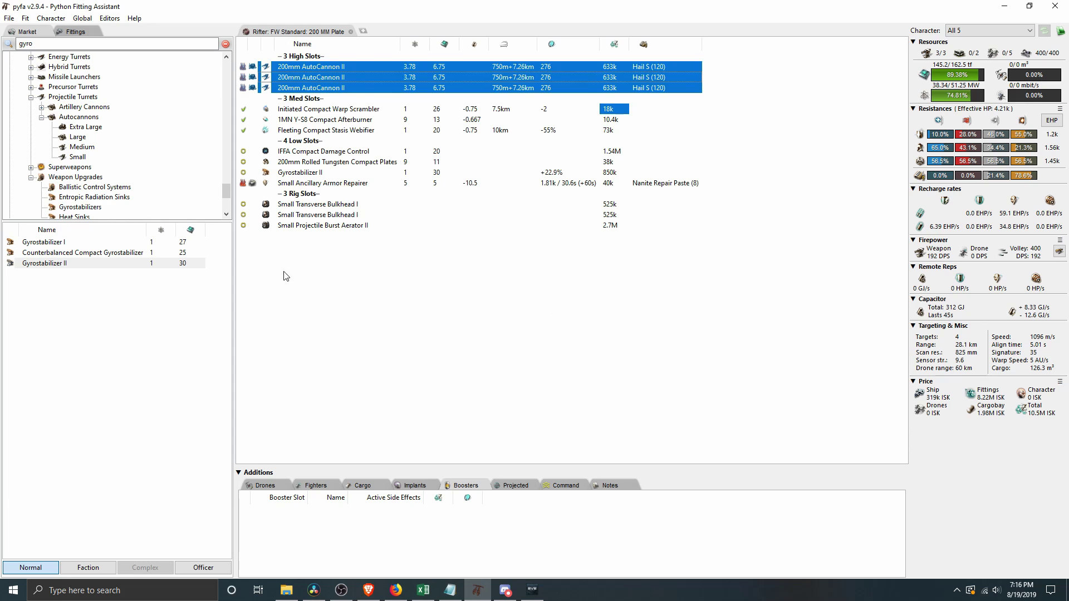
# Step: Go back from the Rifter fits to the frigate list and open the Slasher's FW Standard: TD Slasher fit
pyautogui.click(78, 32)
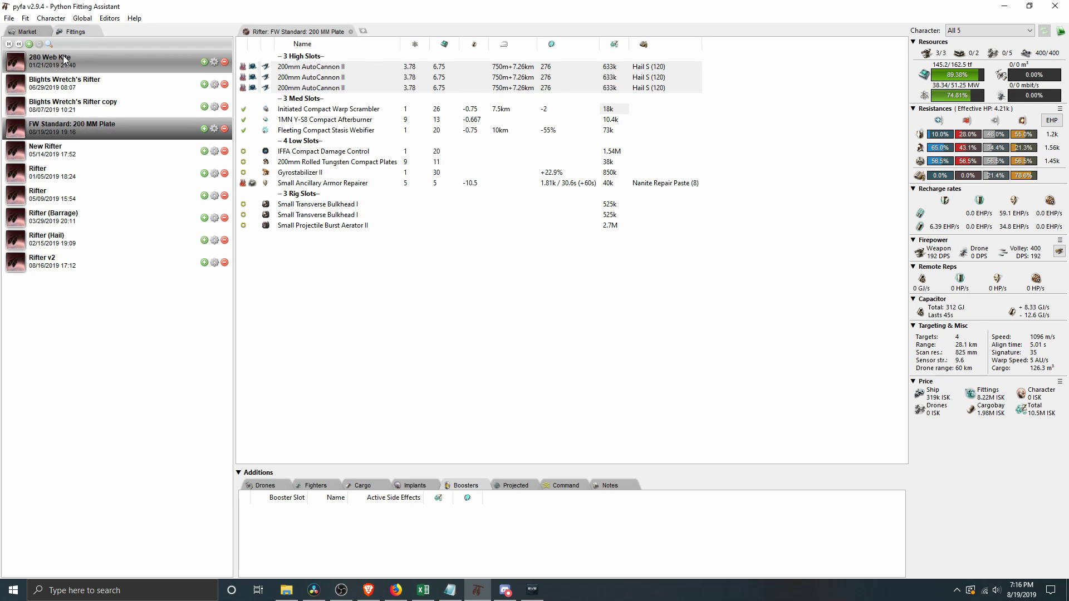
pyautogui.click(19, 44)
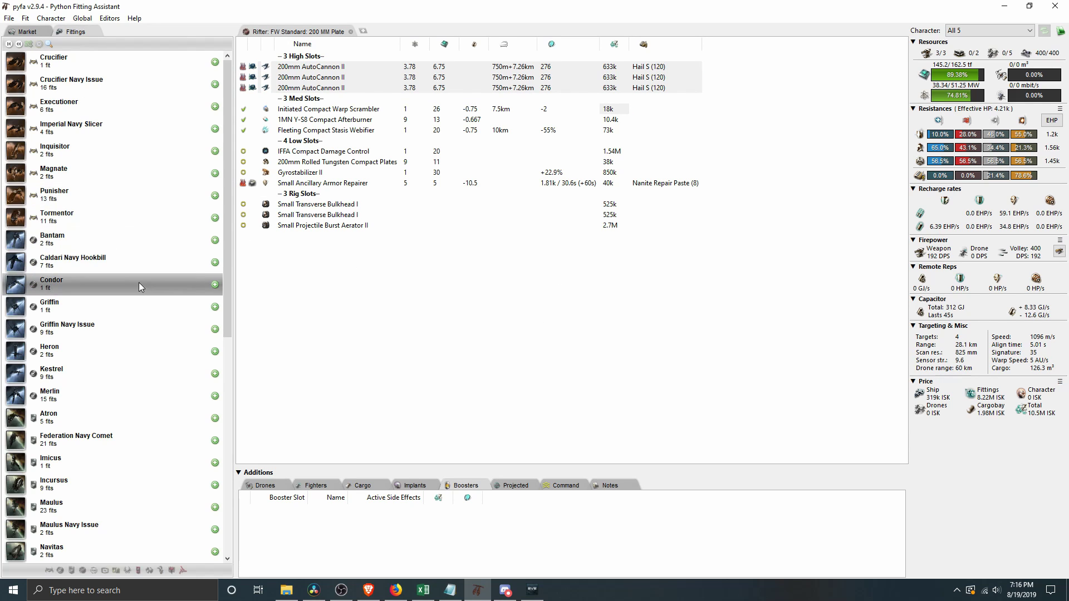
pyautogui.scroll(-6, 139, 282)
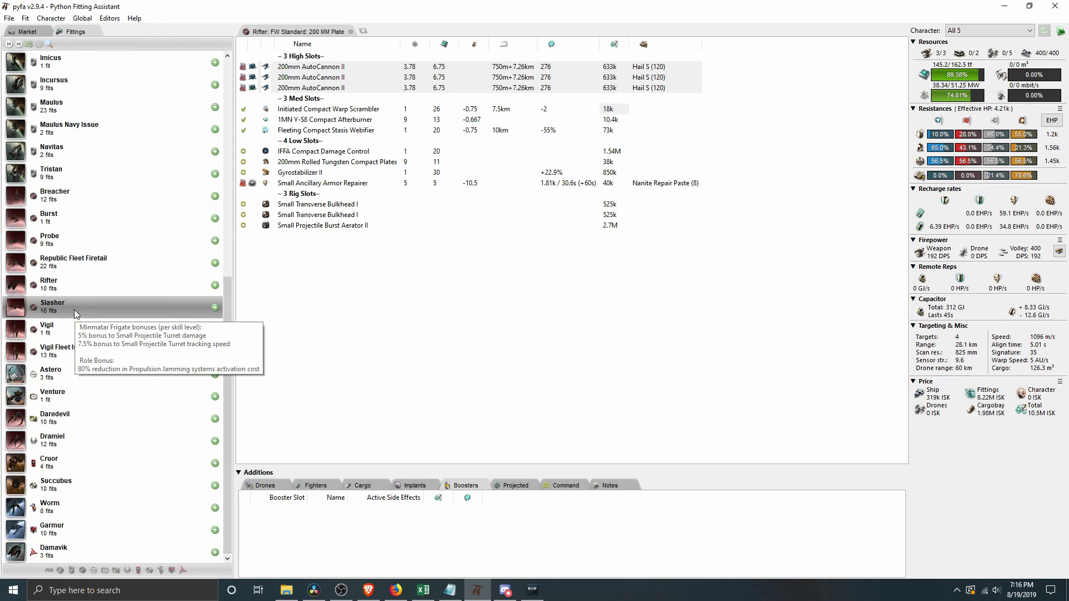
pyautogui.click(74, 310)
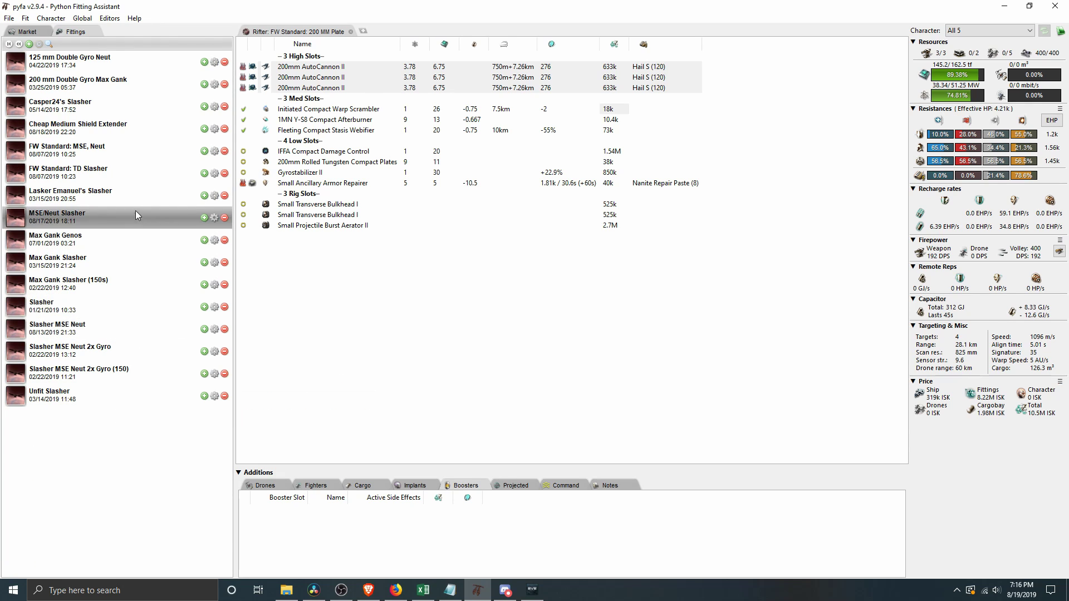
pyautogui.click(121, 175)
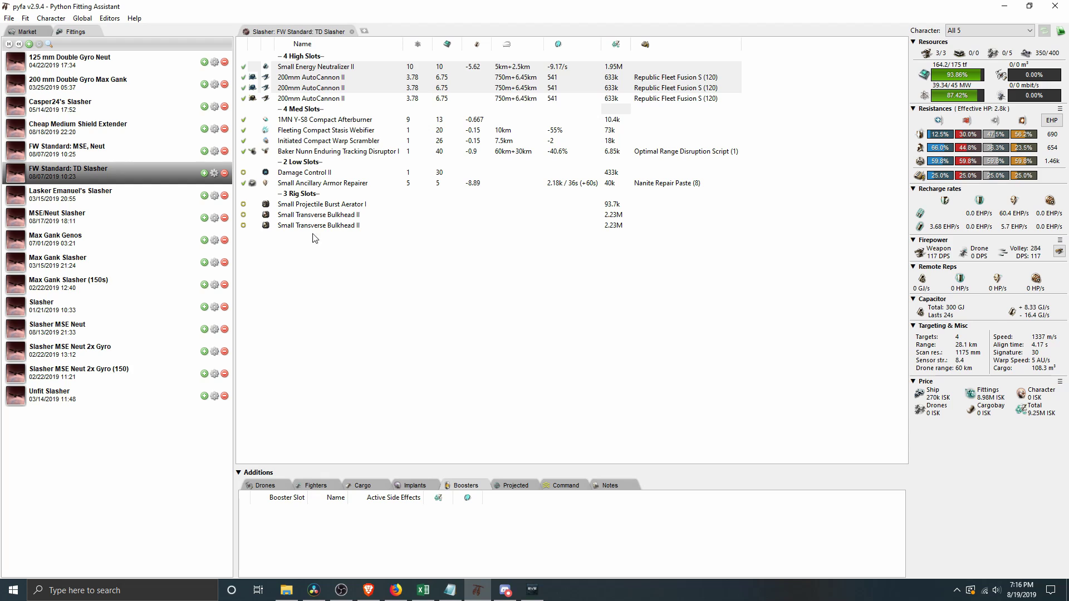
# Step: Load the Tracking Speed Disruption Script into the Slasher's tracking disruptor and overheat the Small Ancillary Armor Repairer
pyautogui.rightClick(310, 155)
pyautogui.moveTo(338, 160)
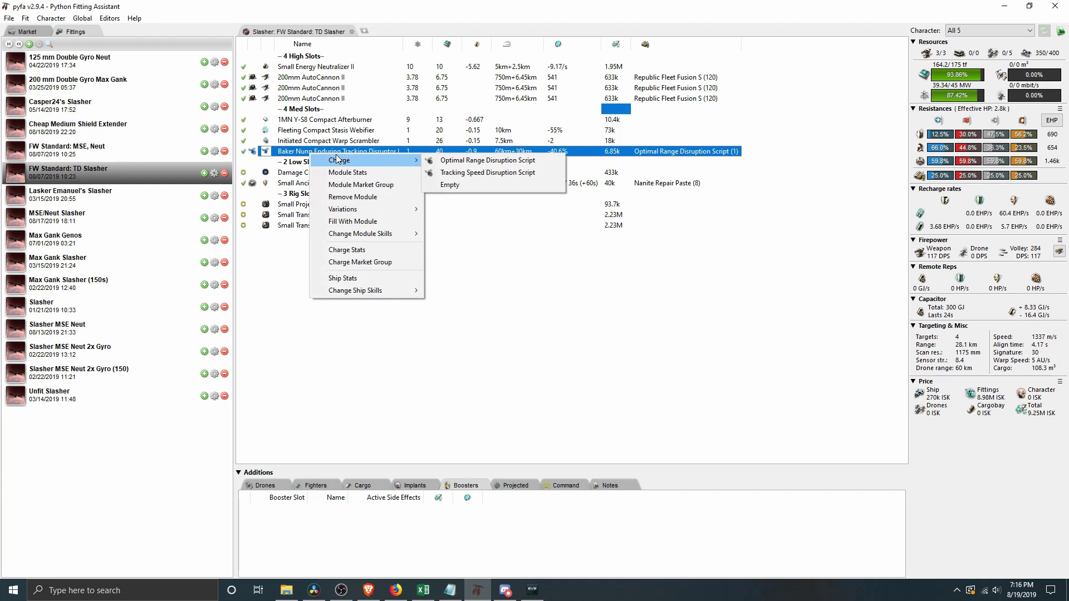
pyautogui.click(465, 174)
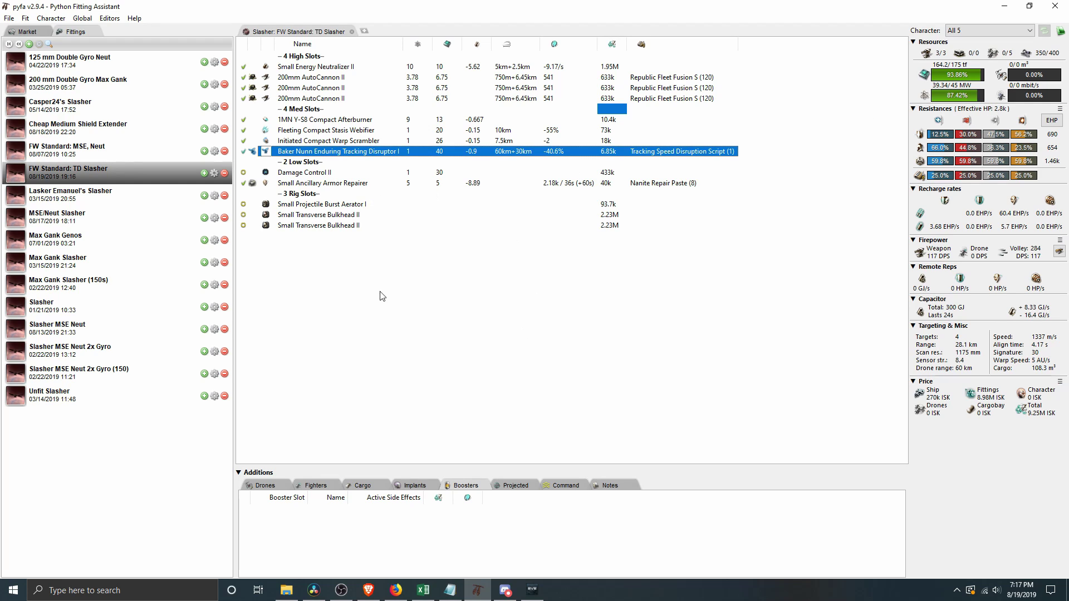
pyautogui.click(243, 184)
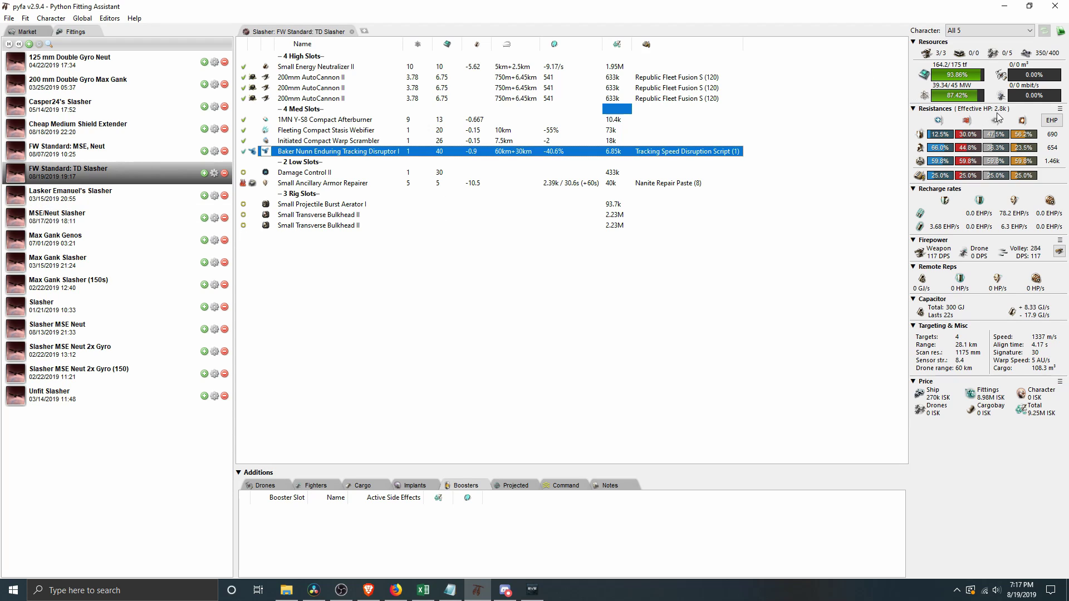
# Step: Take the Slasher's two Small Transverse Bulkhead II rigs offline to compare effective HP, and bring both back online
pyautogui.click(244, 214)
pyautogui.click(243, 225)
pyautogui.click(243, 214)
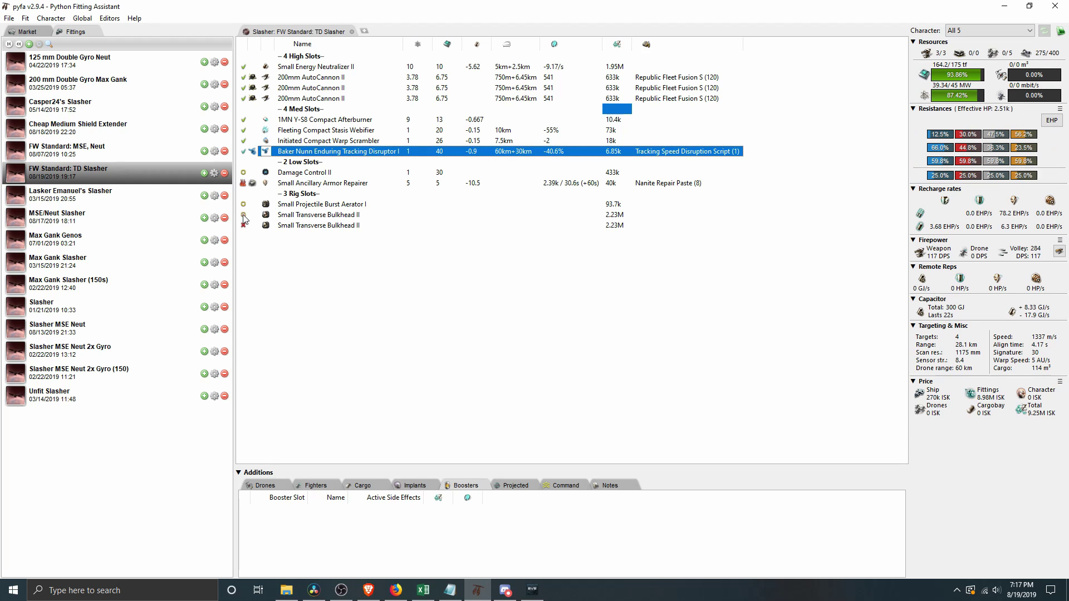
pyautogui.click(244, 225)
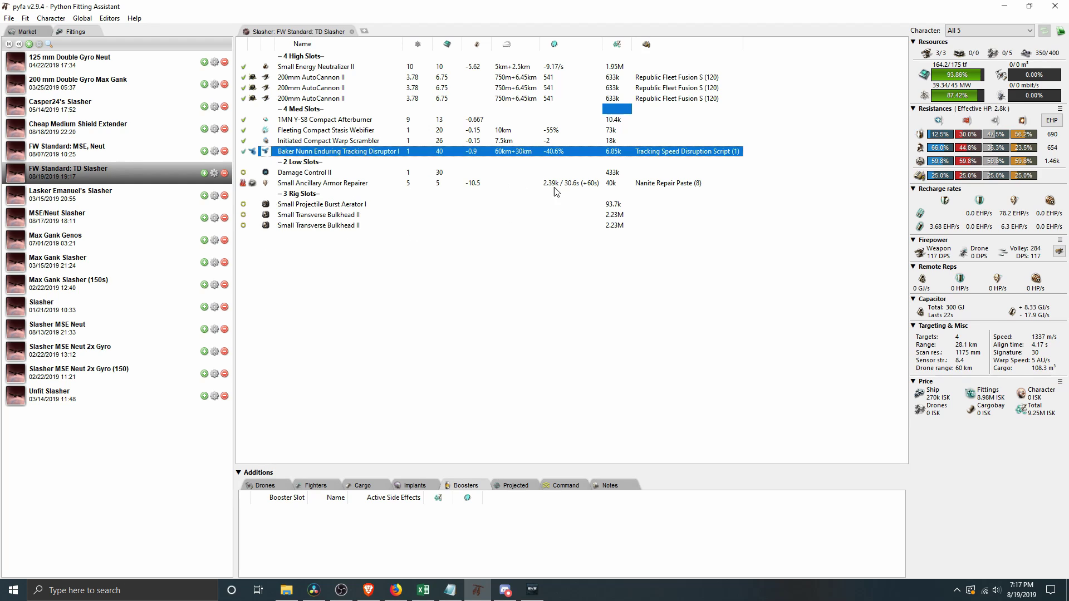
pyautogui.moveTo(552, 191)
# Step: Highlight the Fleeting Compact Stasis Webifier and the Initiated Compact Warp Scrambler in the TD Slasher fit to review them
pyautogui.click(314, 133)
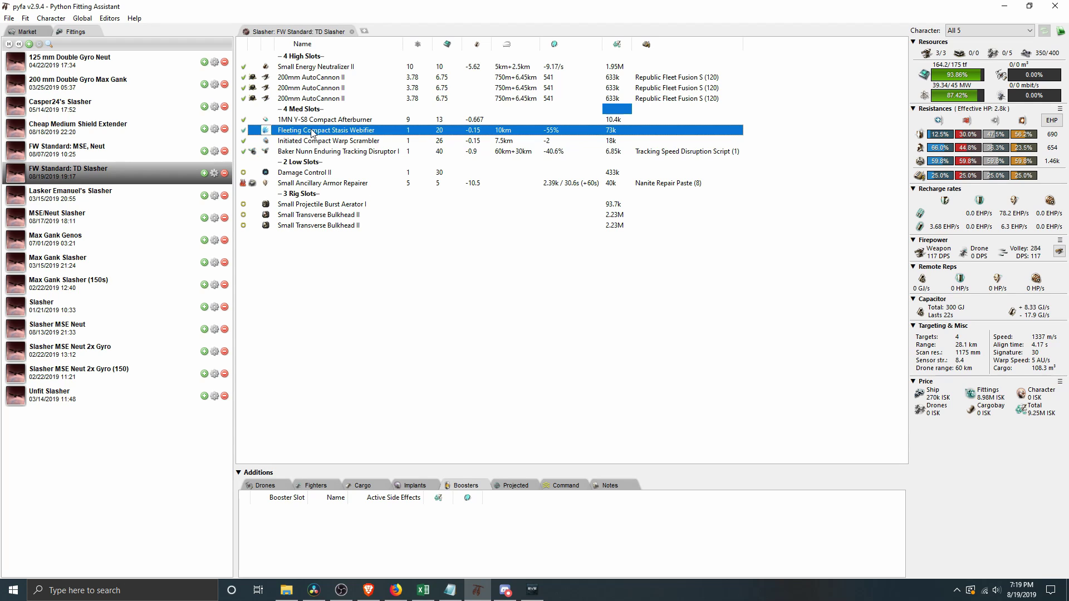
pyautogui.click(314, 141)
pyautogui.click(312, 132)
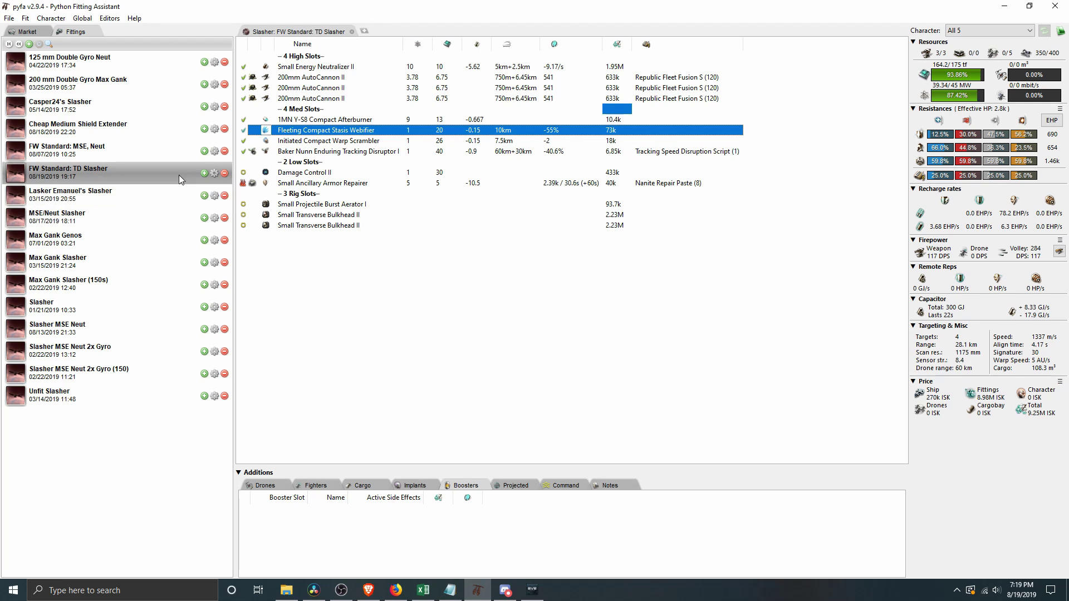
# Step: Open the Slasher's FW Standard: MSE, Neut fit and review its Republic Fleet Medium Shield Extender against the TD fit
pyautogui.click(148, 155)
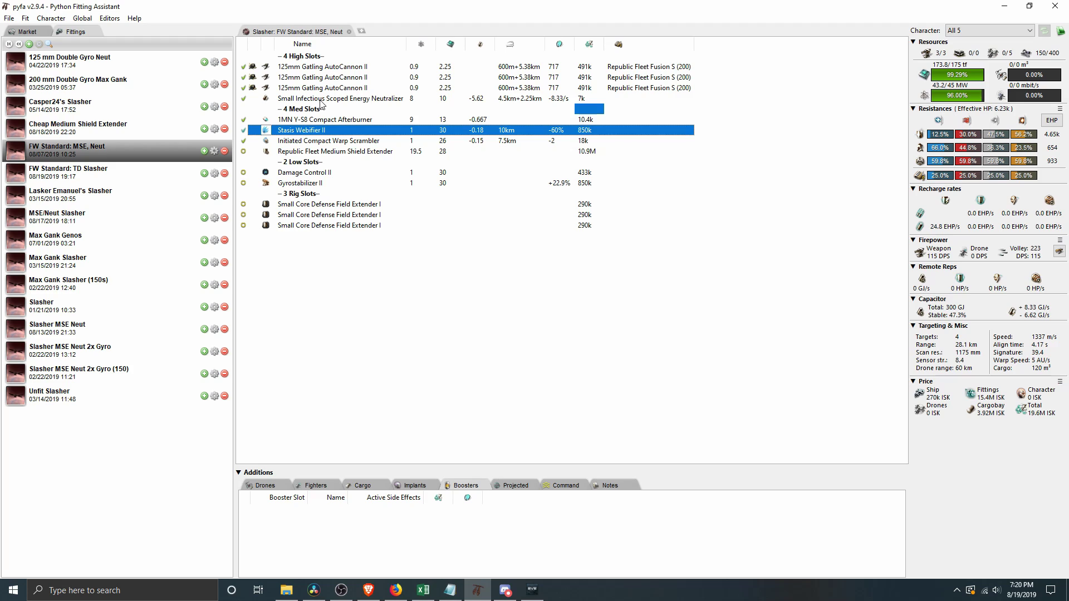
pyautogui.click(309, 153)
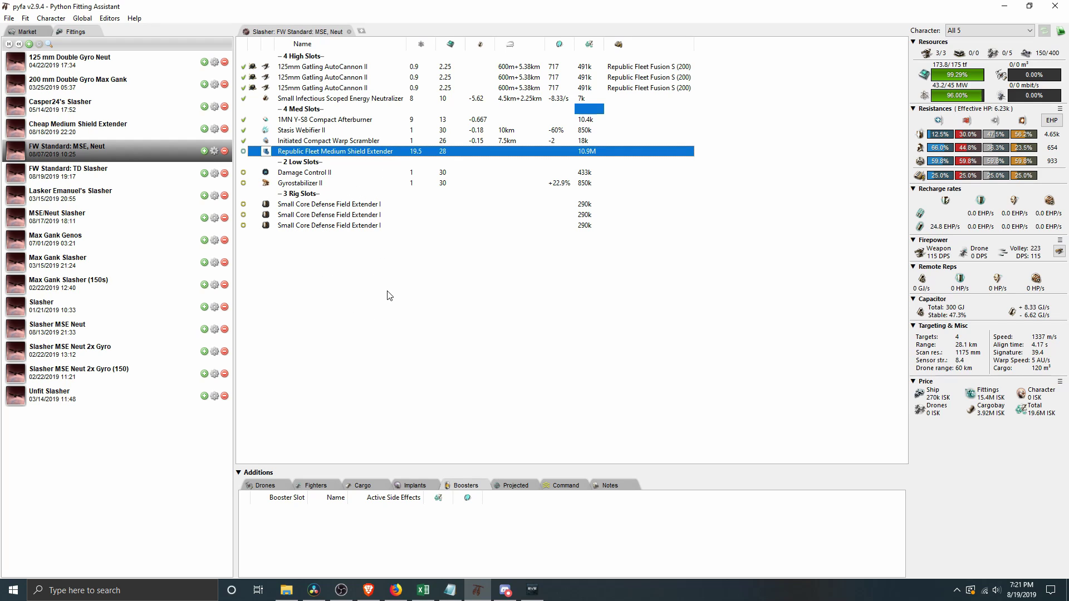
pyautogui.click(108, 179)
pyautogui.click(105, 152)
# Step: Return to the frigate list, open the Republic Fleet Firetail's FW Standard: 280 2x web fit, and show its implants
pyautogui.click(19, 44)
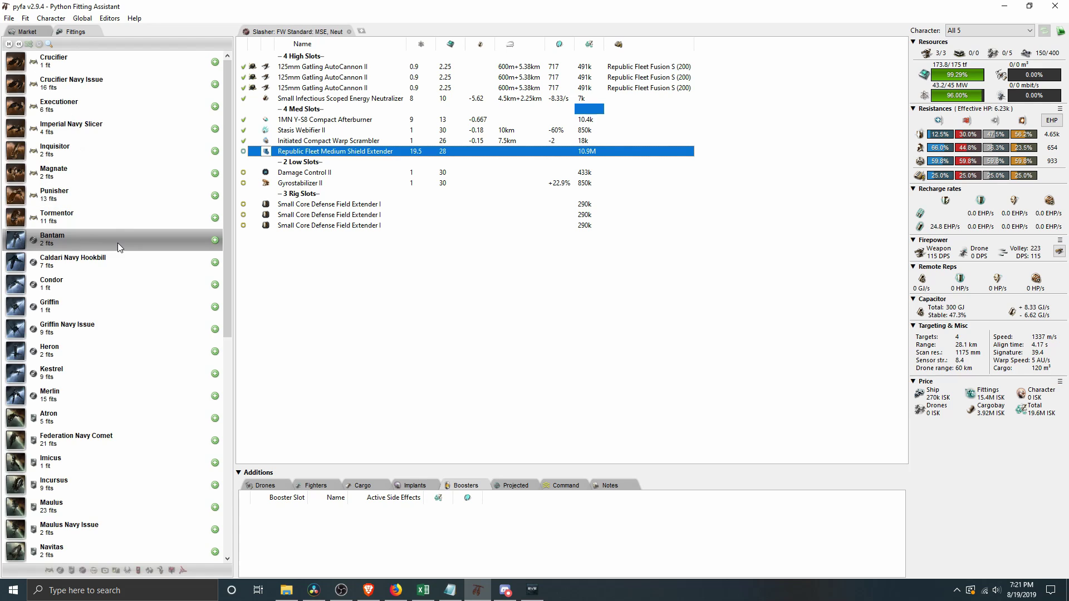
pyautogui.scroll(-10, 118, 243)
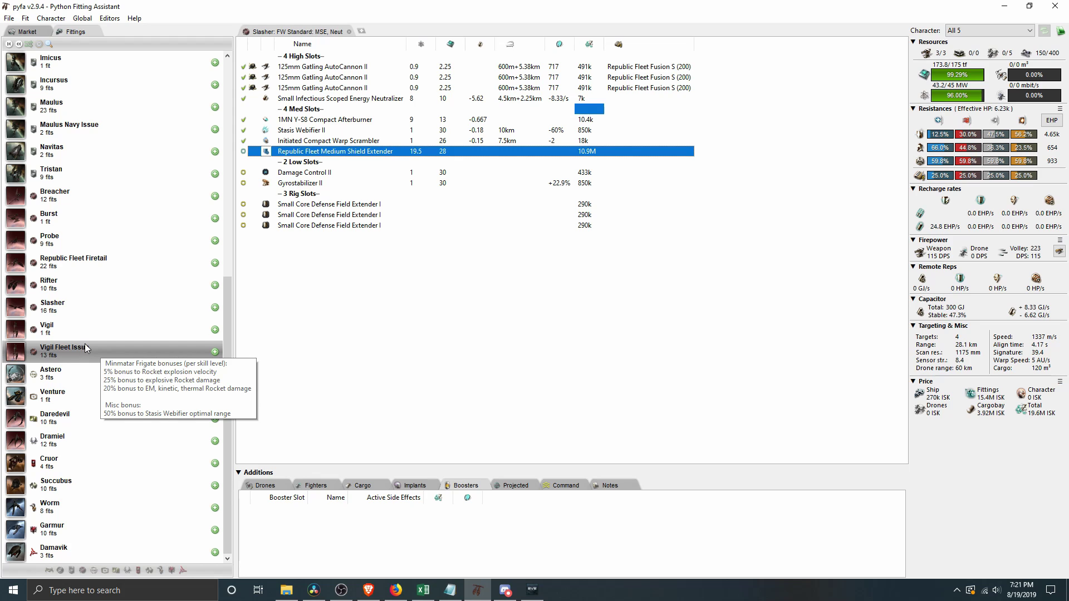
pyautogui.click(95, 269)
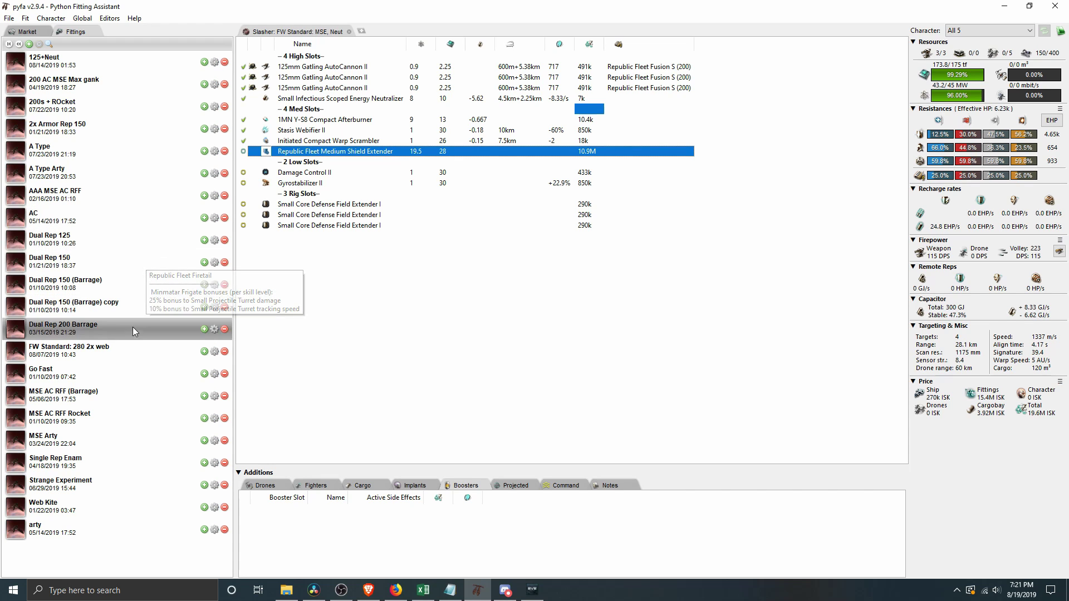
pyautogui.click(109, 355)
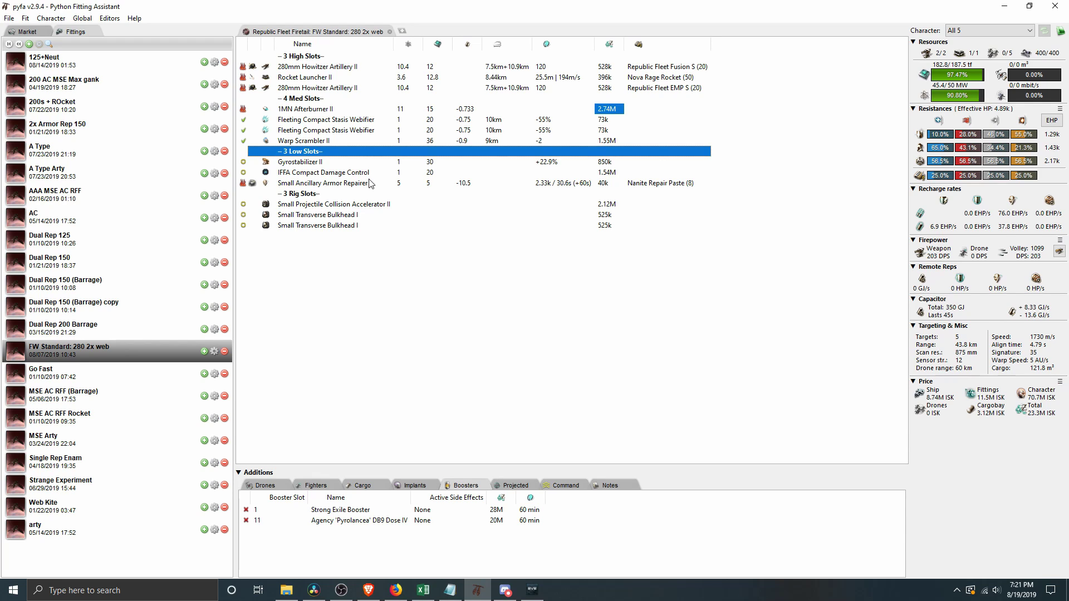
pyautogui.click(412, 482)
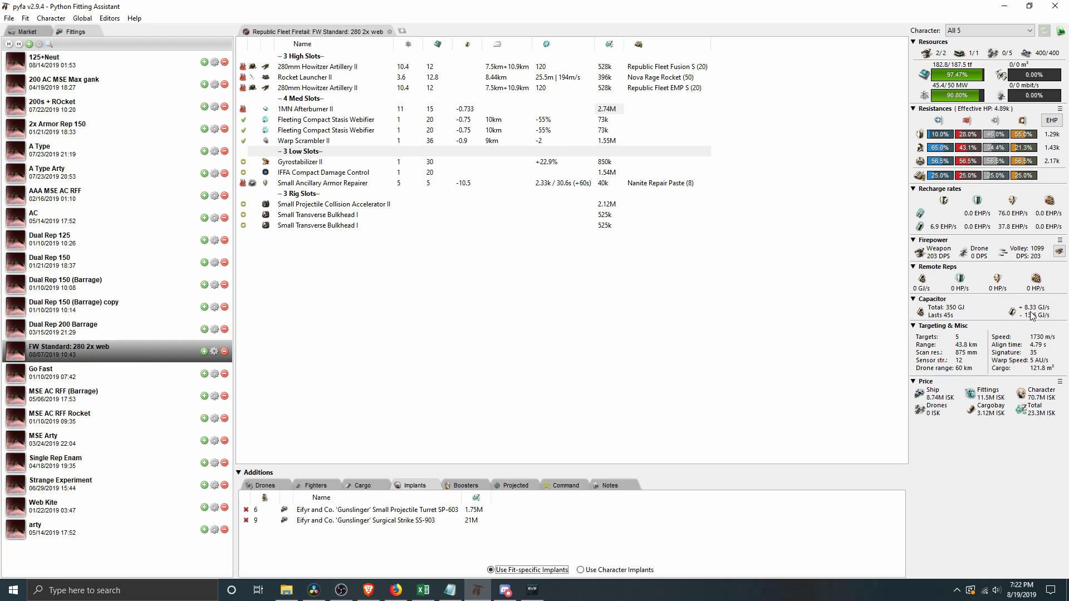
pyautogui.moveTo(1034, 316)
# Step: Preview the Firetail fit with the All 0 character, set the 1MN Afterburner II to active without overheat, and restore All 5
pyautogui.click(970, 31)
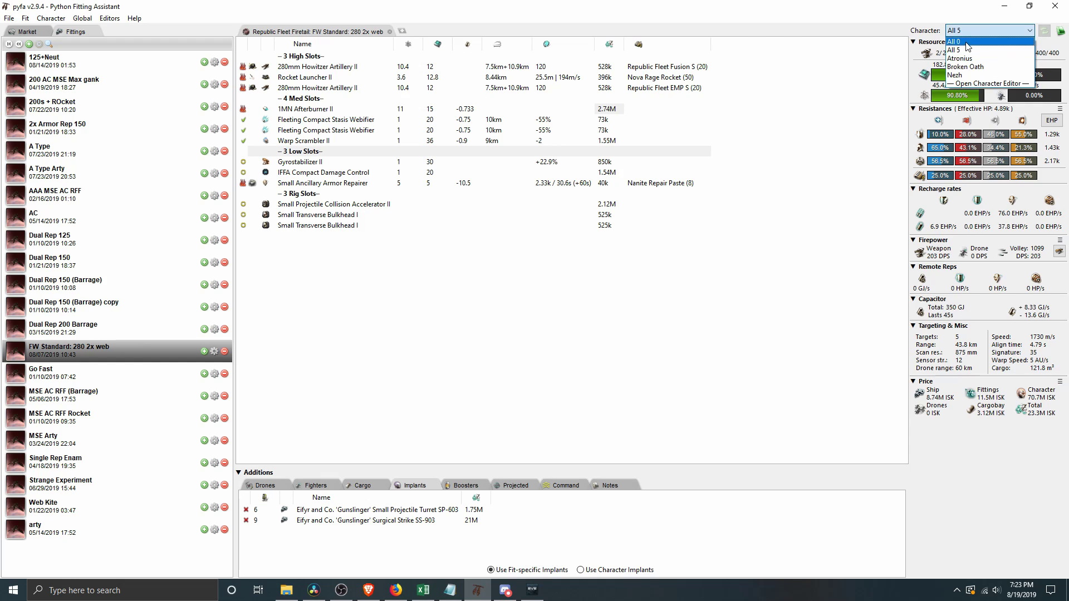
pyautogui.click(967, 42)
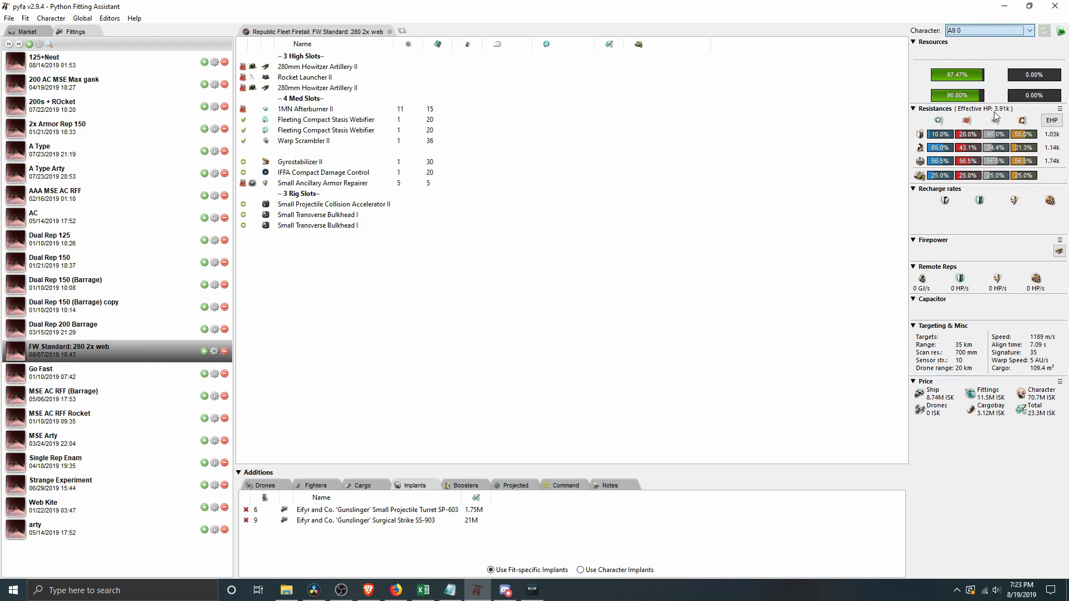
pyautogui.click(242, 109)
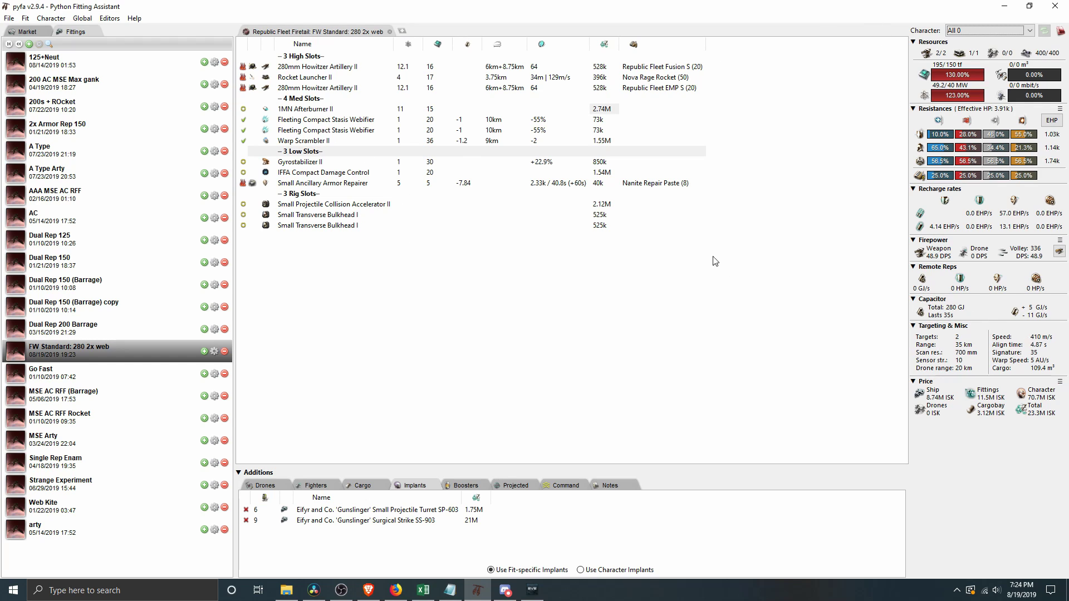
pyautogui.click(244, 109)
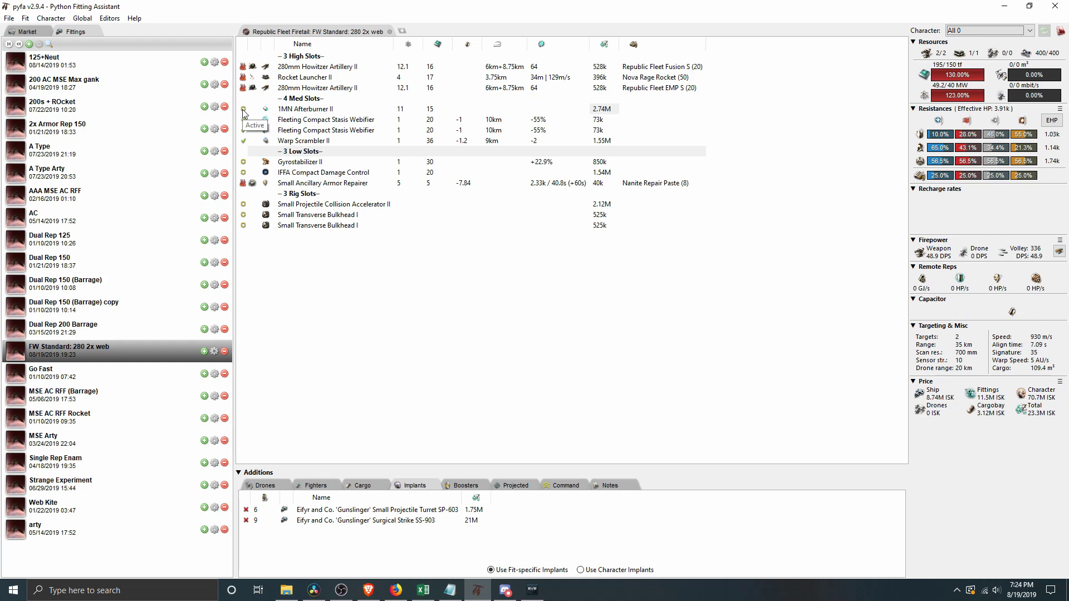
pyautogui.click(1030, 31)
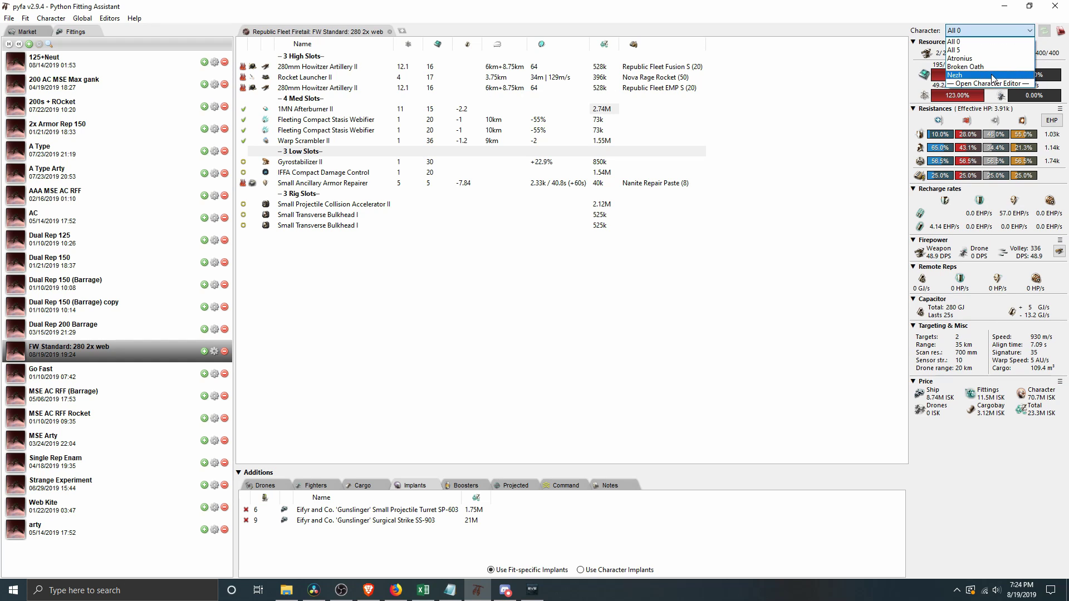
pyautogui.click(971, 50)
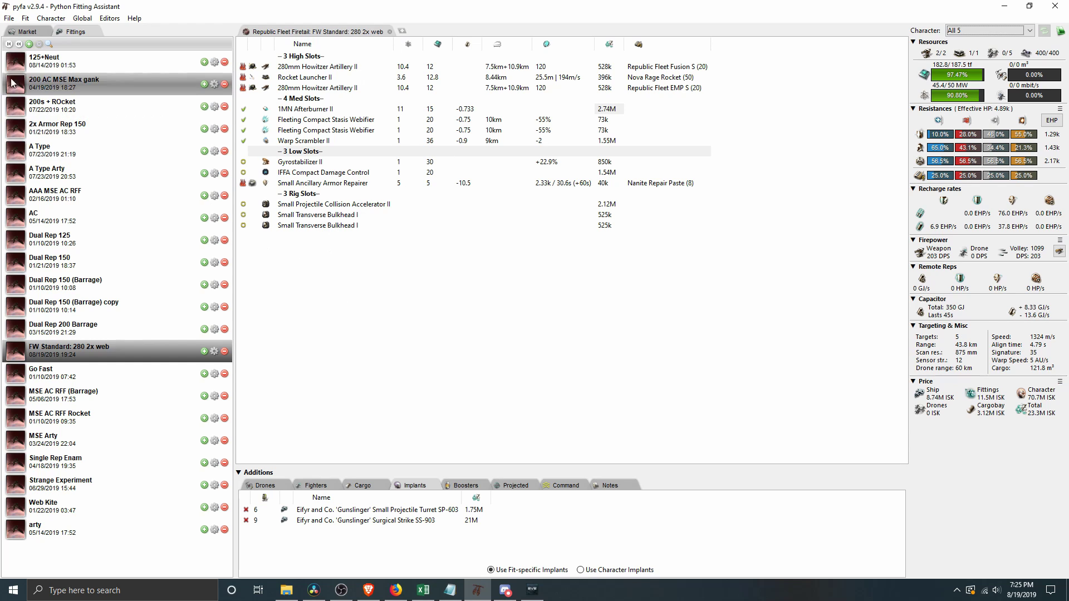
# Step: Go back to the frigate list and open the Vigil Fleet Issue's FW Standard: Web Kite fit
pyautogui.click(9, 44)
pyautogui.scroll(-10, 197, 282)
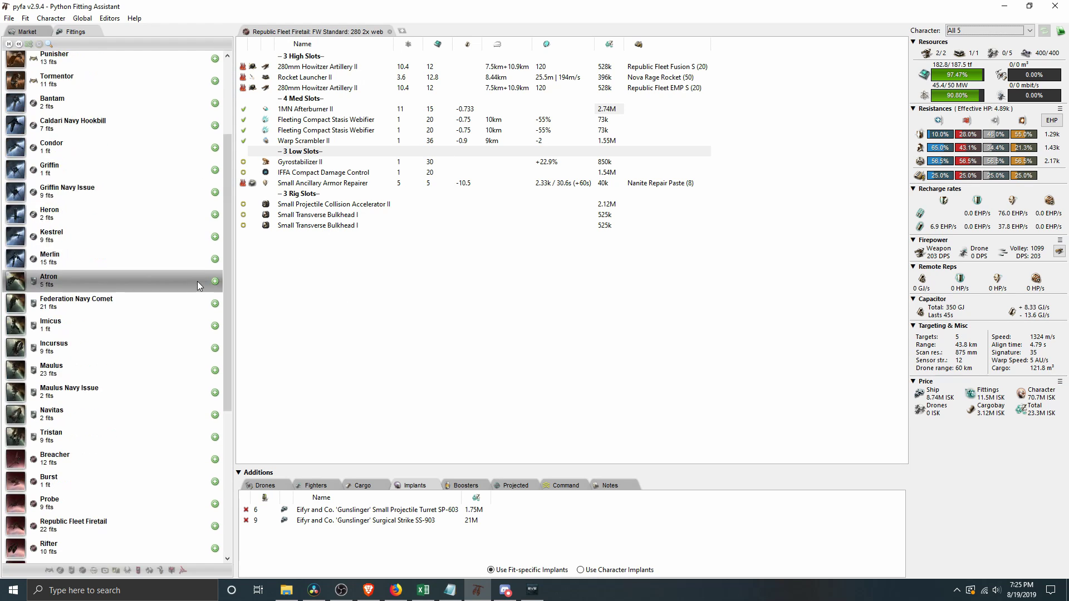
pyautogui.scroll(-2, 197, 281)
pyautogui.click(108, 415)
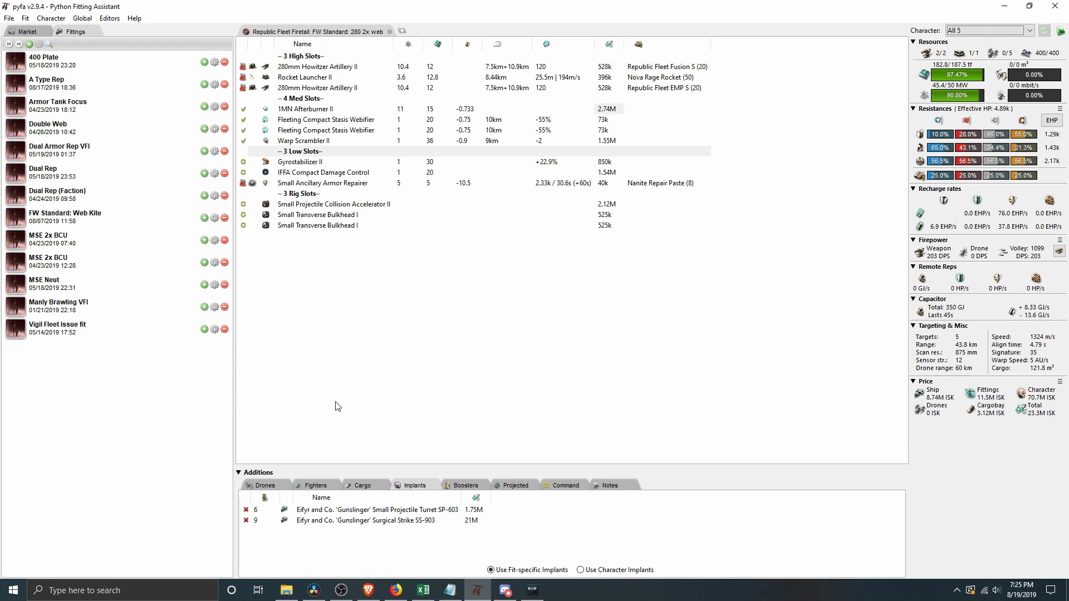
pyautogui.click(130, 218)
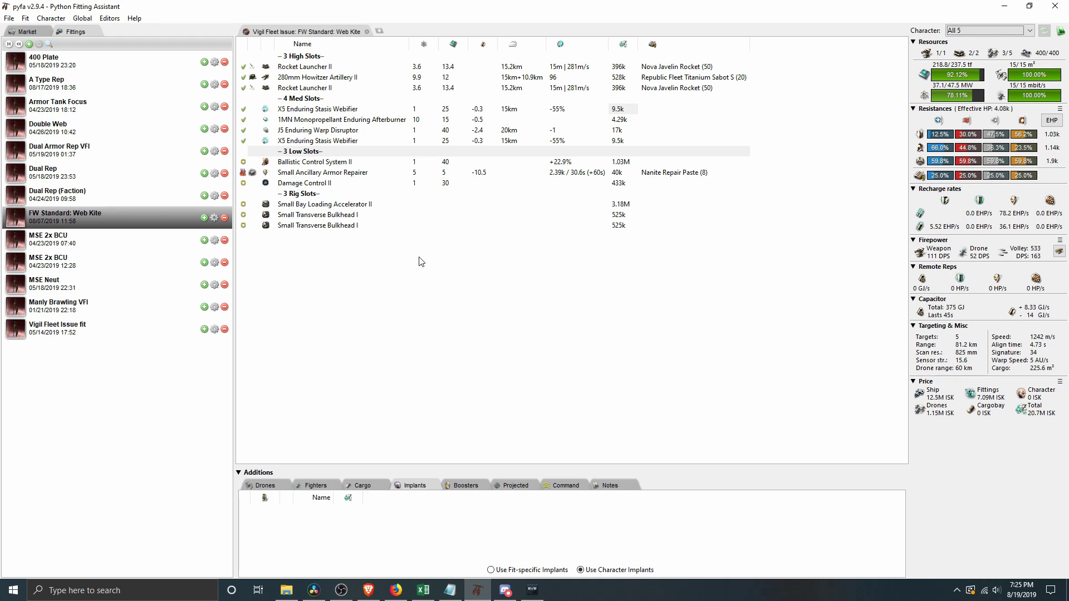
# Step: Switch the Vigil's two Small Transverse Bulkhead I rigs off and on again, and highlight the second X5 Enduring Stasis Webifier
pyautogui.moveTo(74, 219)
pyautogui.click(243, 214)
pyautogui.click(243, 225)
pyautogui.click(244, 214)
pyautogui.click(244, 225)
pyautogui.moveTo(37, 230)
pyautogui.click(309, 142)
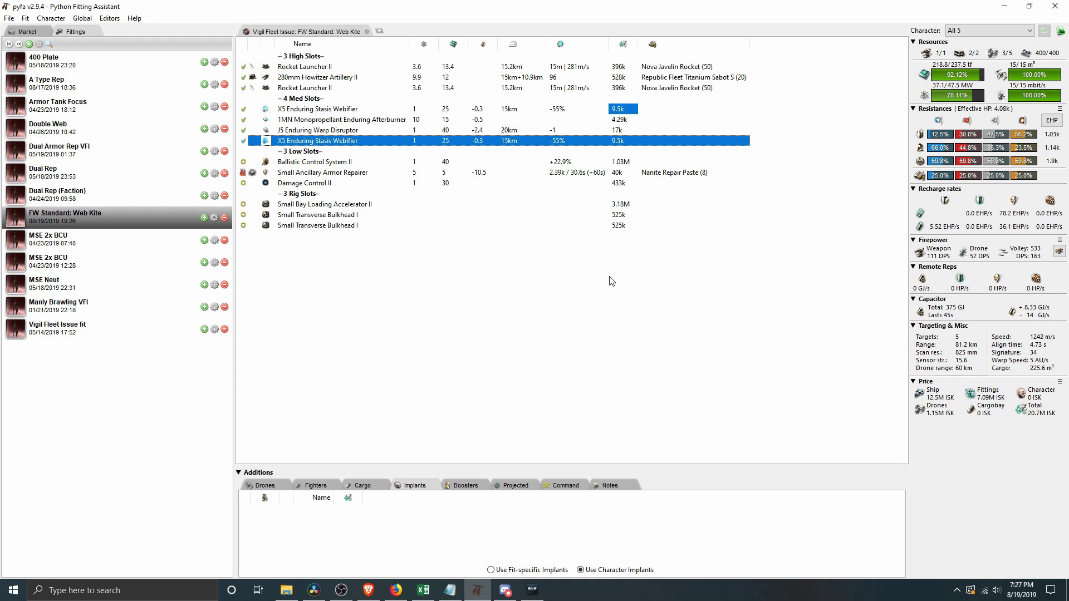
# Step: Apply the All 0 character to the Vigil fit and compare its speed with the 1MN Monopropellant Enduring Afterburner inactive and active
pyautogui.click(1005, 31)
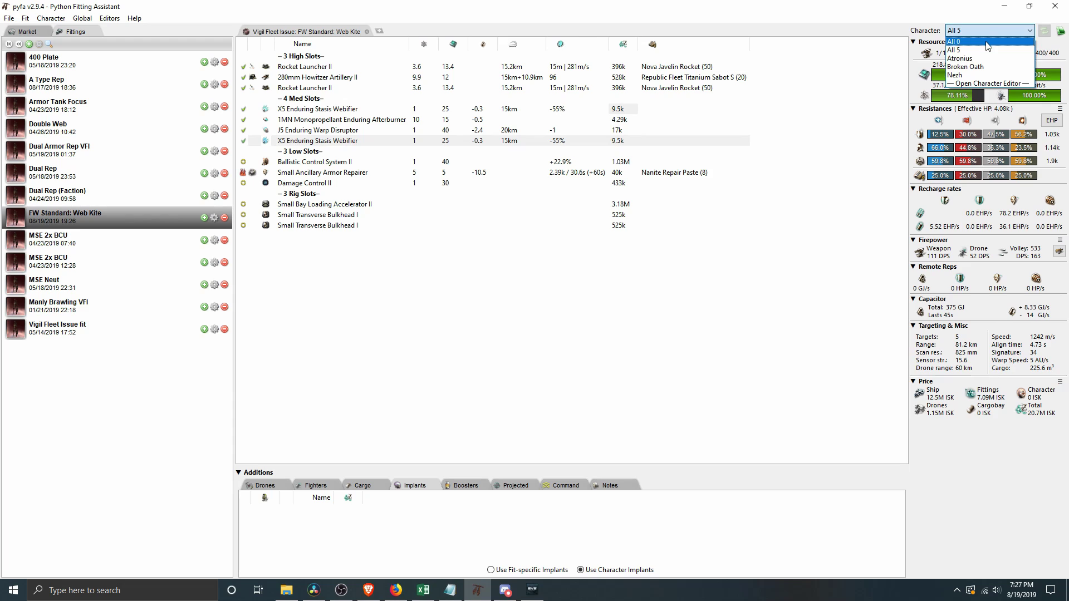
pyautogui.click(986, 42)
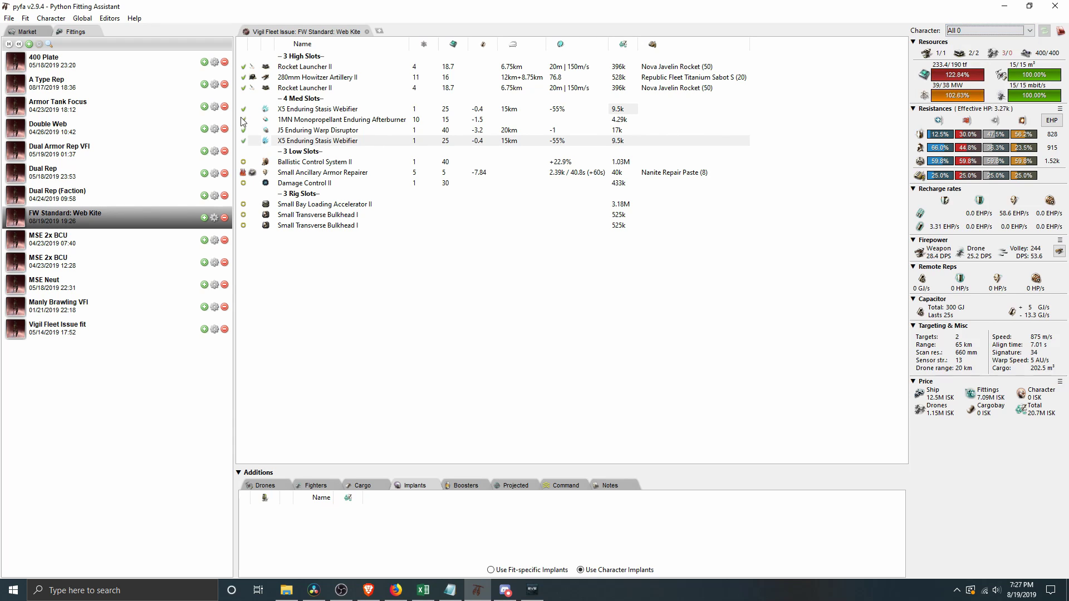
pyautogui.click(243, 120)
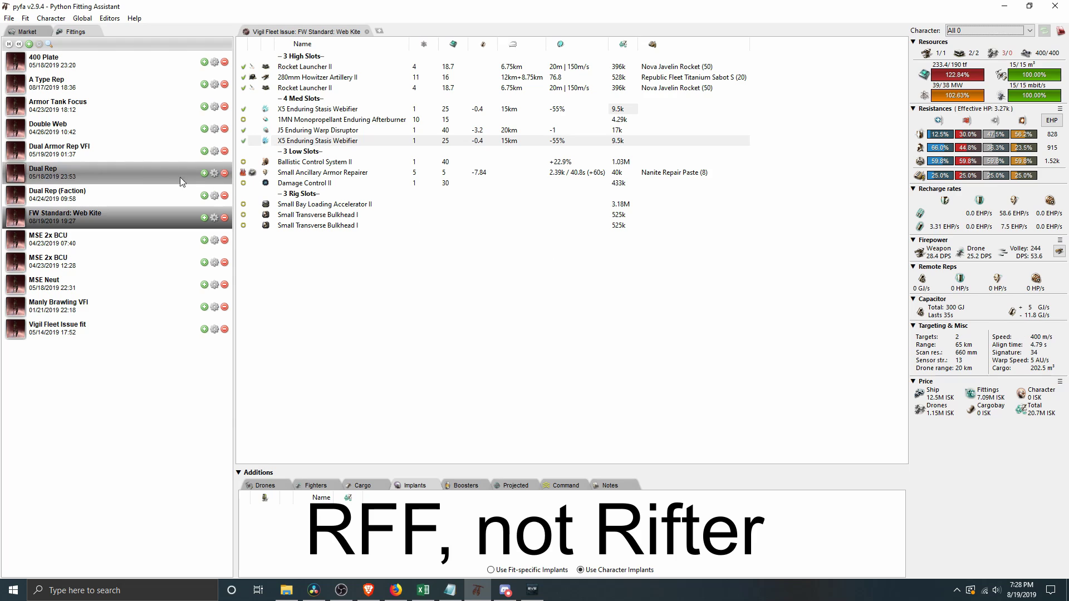
pyautogui.click(243, 120)
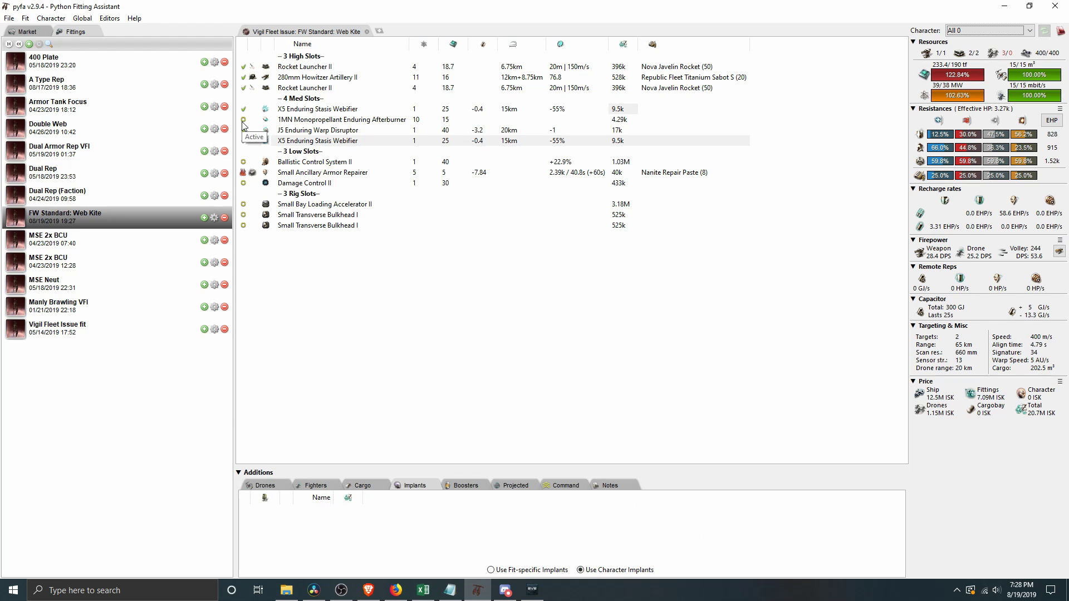
pyautogui.click(243, 120)
# Step: Set the Vigil fit's character back to All 5 and overheat the 1MN Monopropellant Enduring Afterburner
pyautogui.click(992, 30)
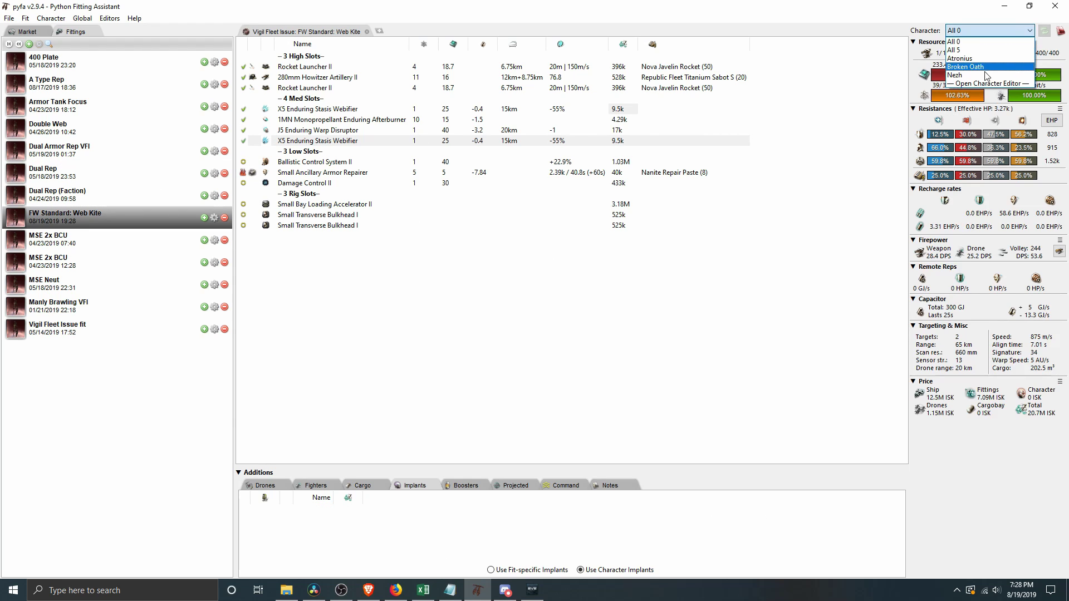
pyautogui.click(975, 50)
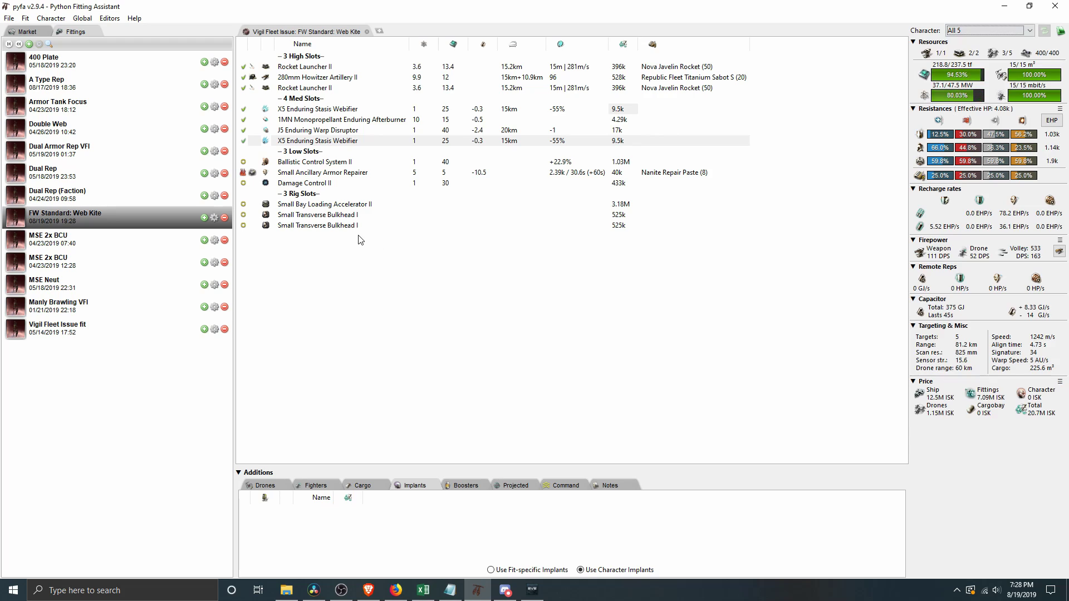
pyautogui.click(243, 120)
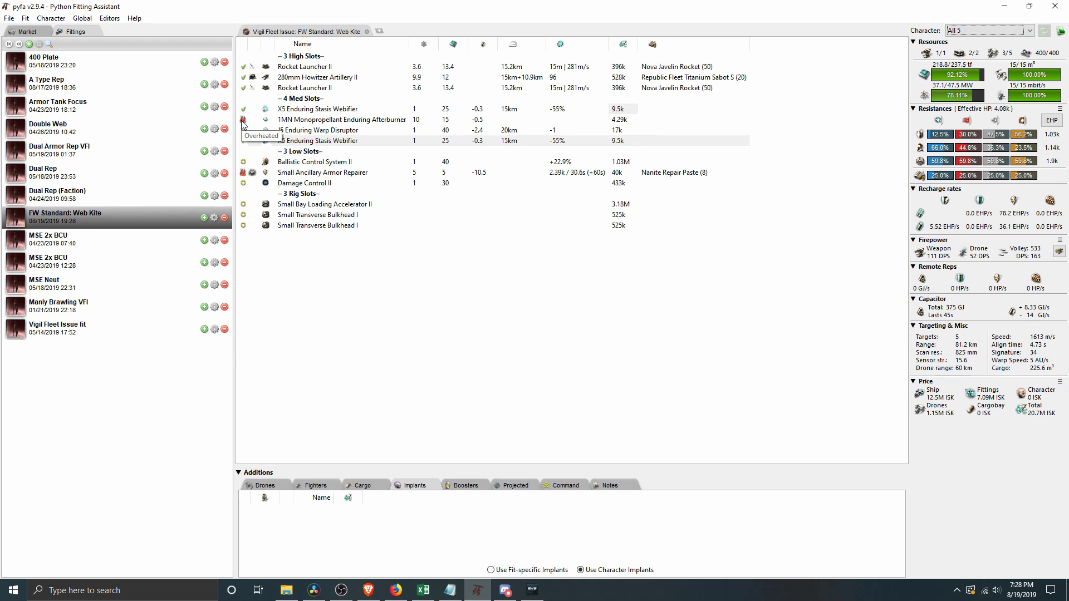